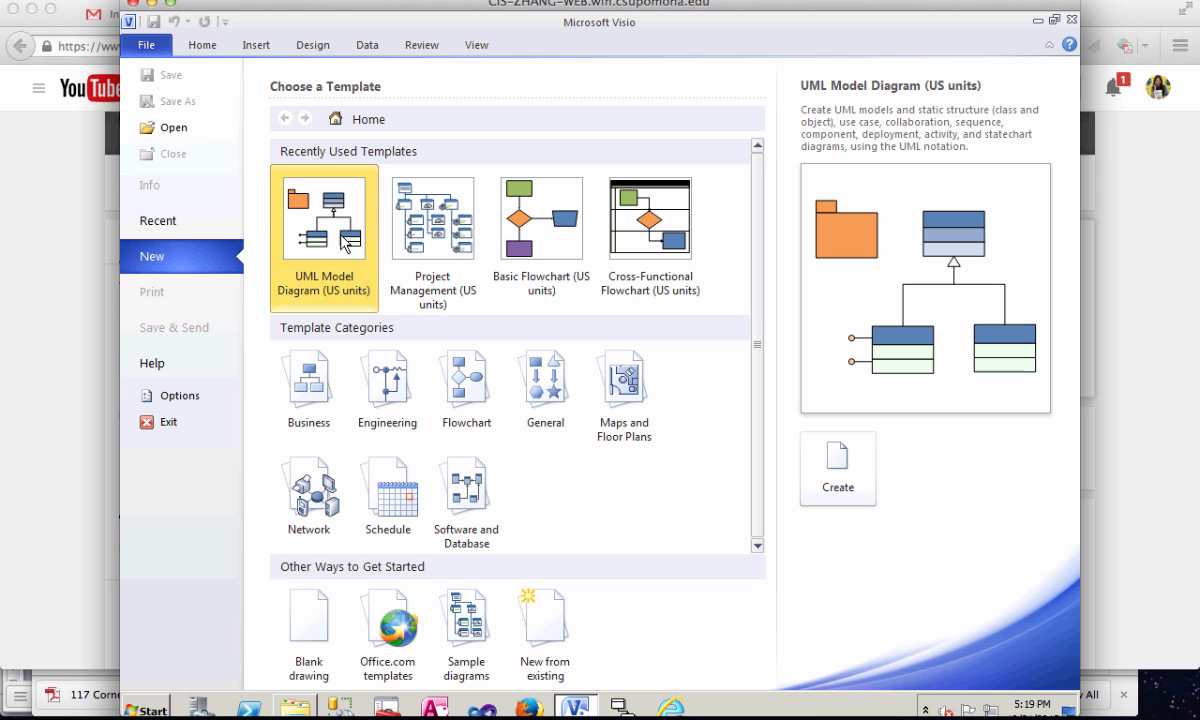
# Create a drawing from the UML Model Diagram (US units) template and show the UML Use Case shapes
pyautogui.doubleClick(330, 285)
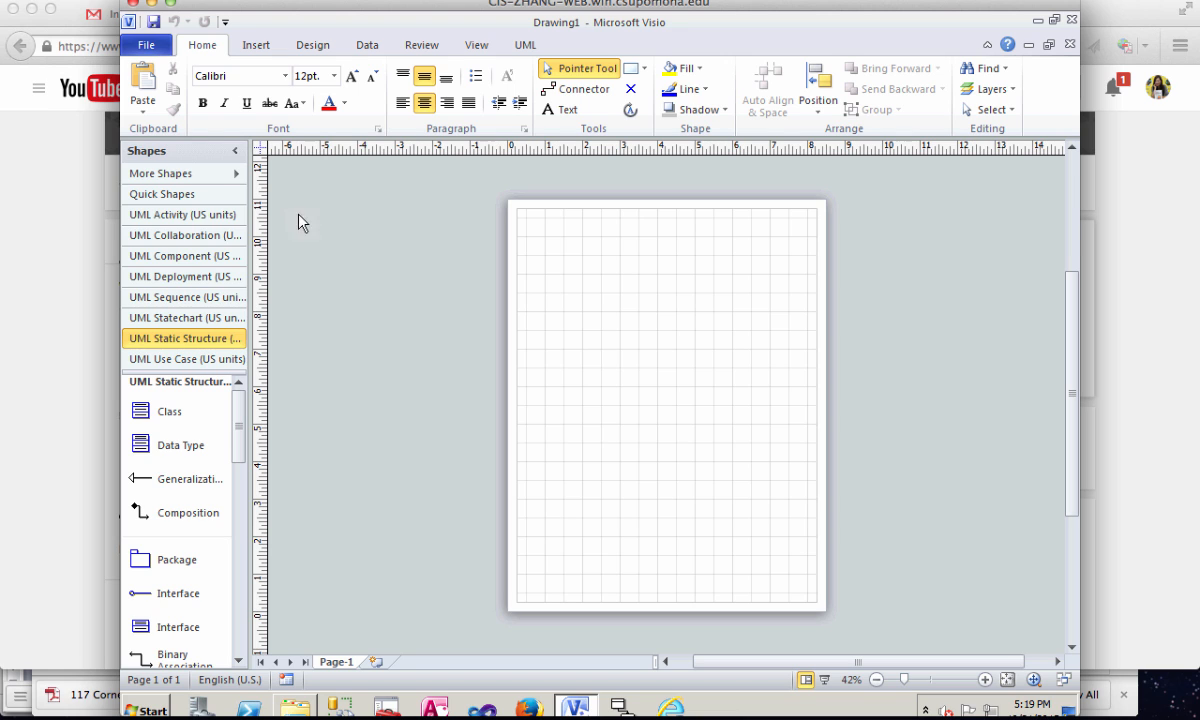
pyautogui.click(190, 359)
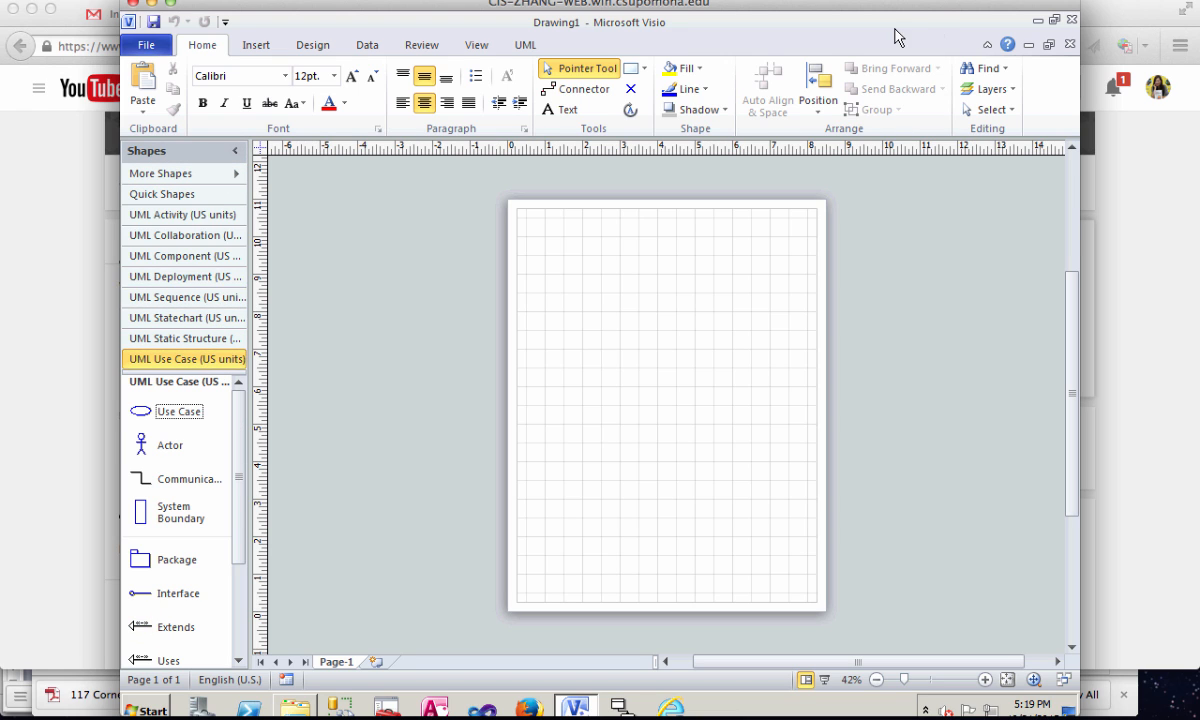
# Open the existing "Glasses - use case diagram" file, examine its actors, use cases and connectors, and return to the blank drawing
pyautogui.click(1038, 21)
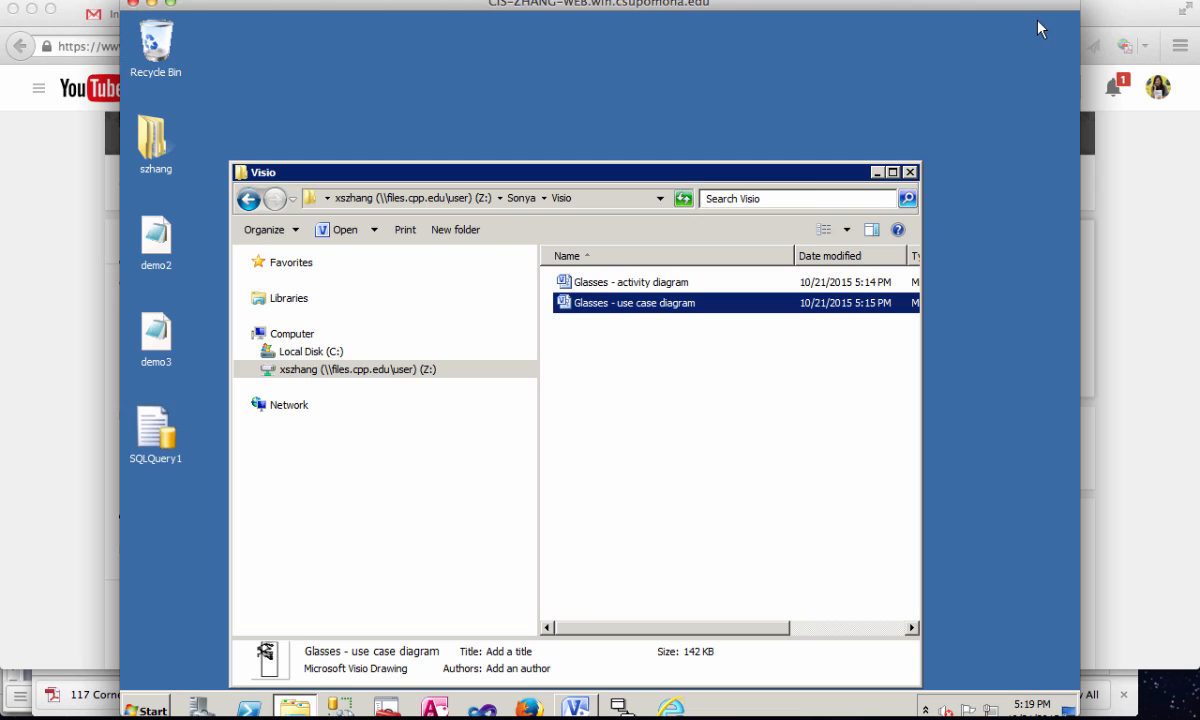
pyautogui.doubleClick(655, 304)
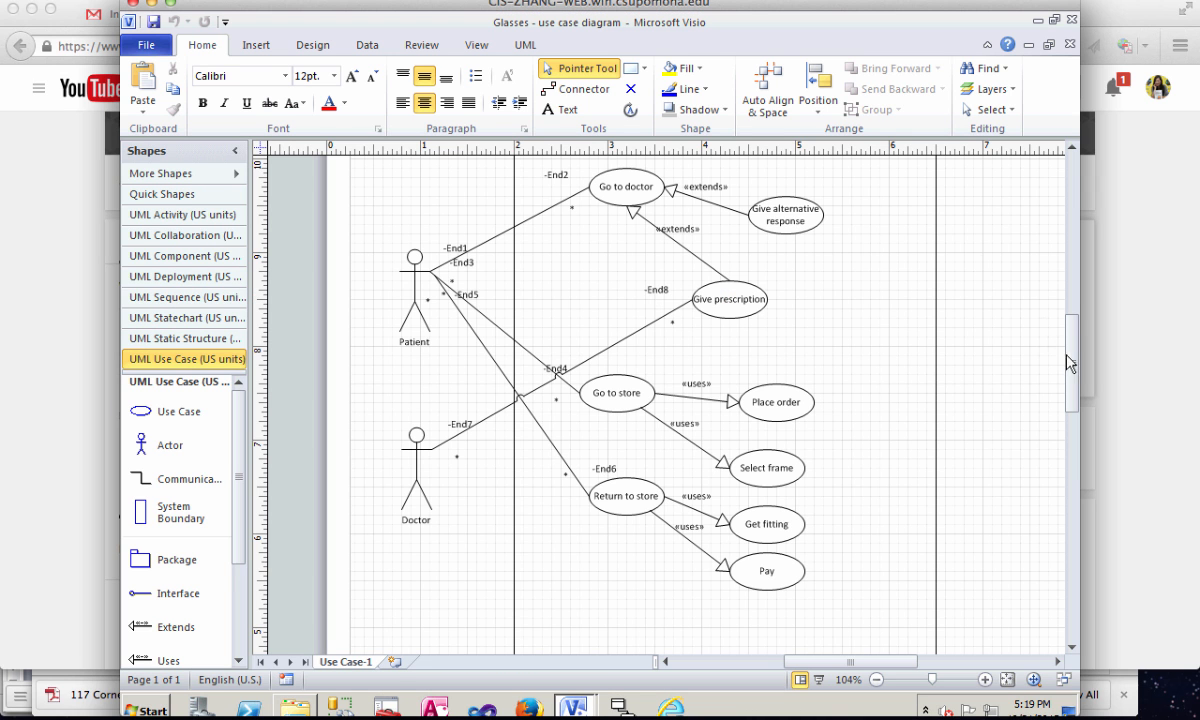
pyautogui.moveTo(1070, 358)
pyautogui.mouseDown()
pyautogui.moveTo(1071, 300)
pyautogui.moveTo(1071, 372)
pyautogui.moveTo(1071, 340)
pyautogui.mouseUp()
pyautogui.click(1070, 45)
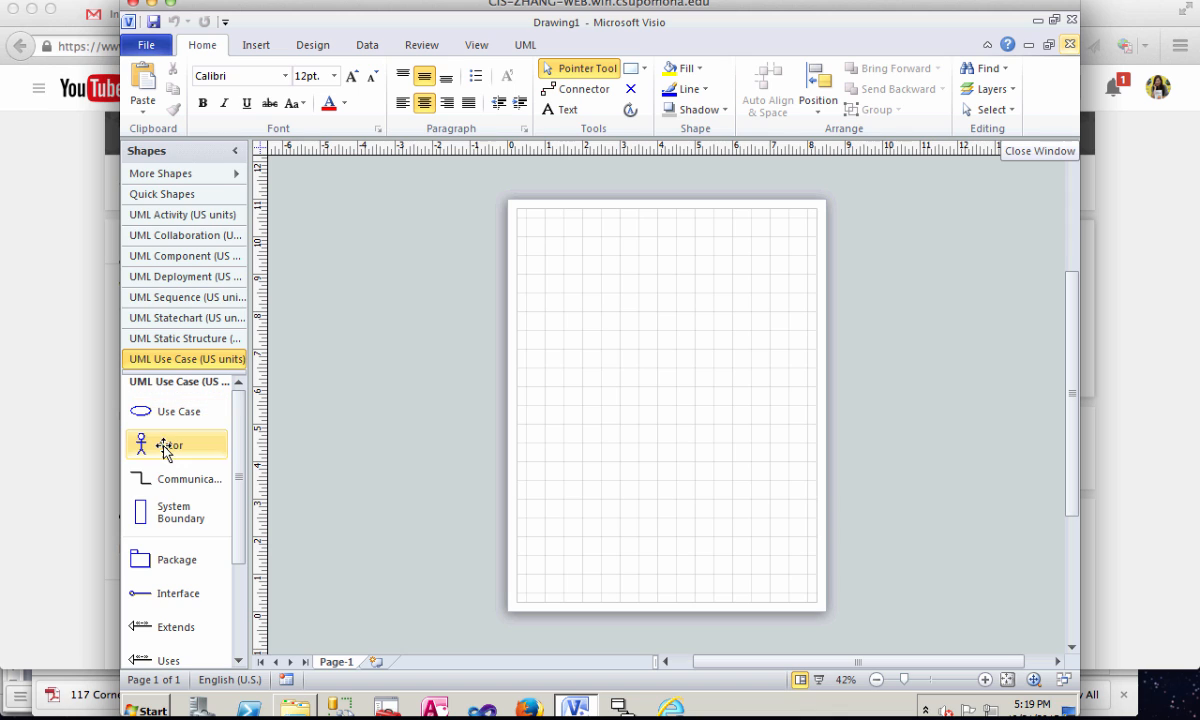
# Place an Actor shape near the page's upper-left area and name it "patient"
pyautogui.moveTo(165, 450); pyautogui.dragTo(548, 300)
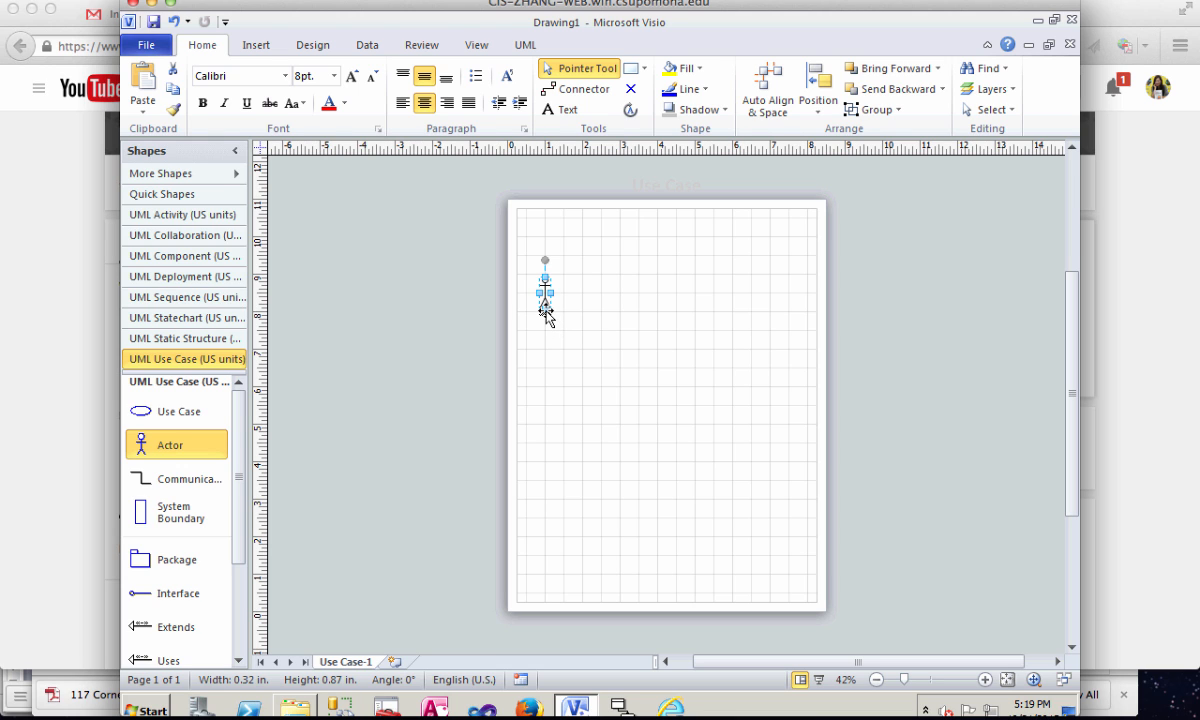
pyautogui.write('patient')
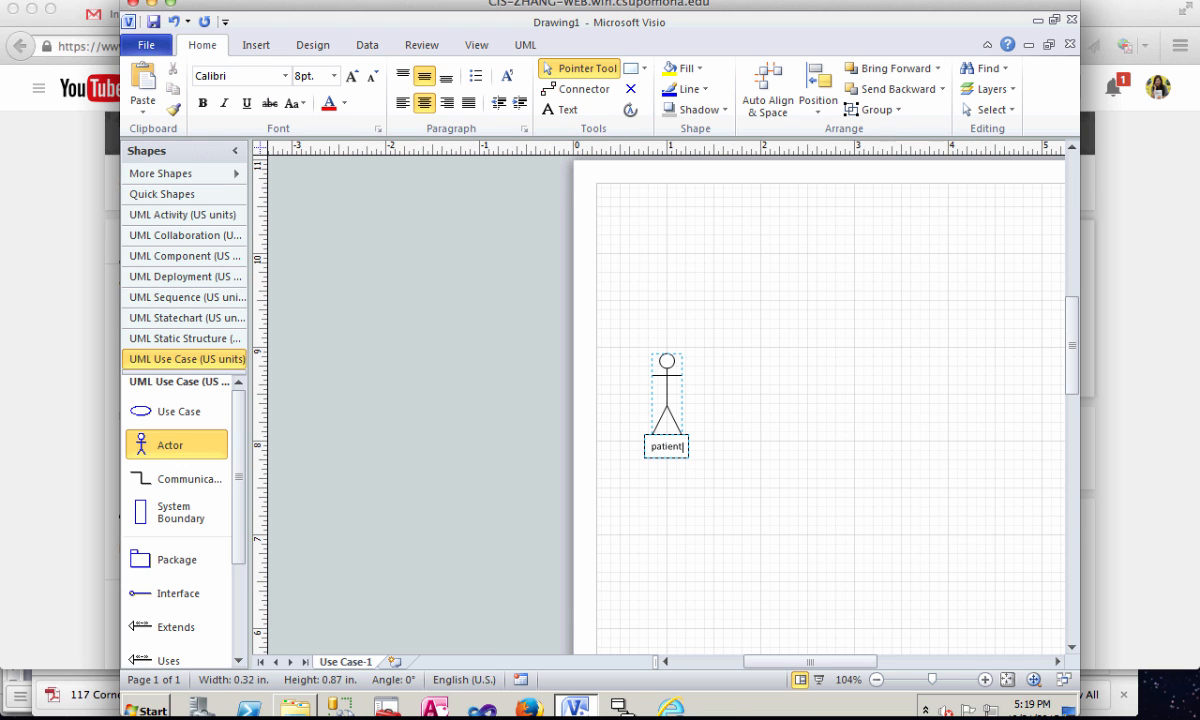
pyautogui.click(712, 481)
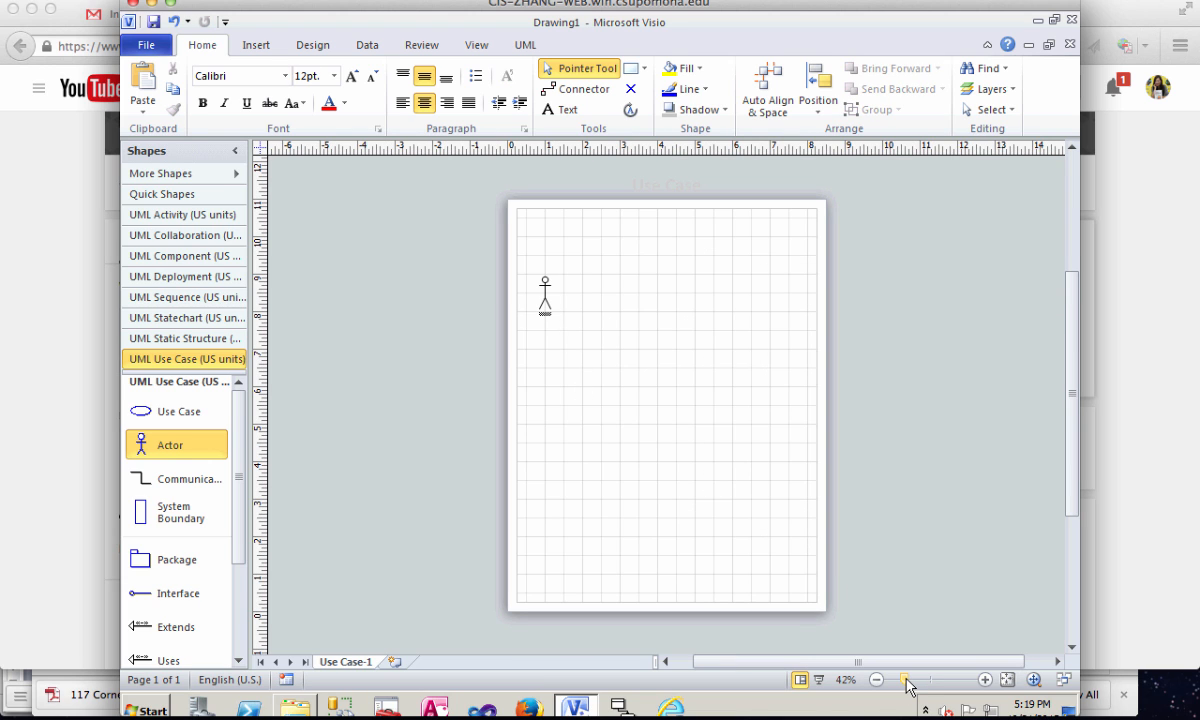
# Add a second Actor shape directly below the patient and name it "Doctor"
pyautogui.moveTo(906, 681); pyautogui.dragTo(930, 687)
pyautogui.scroll(2, 683, 458)
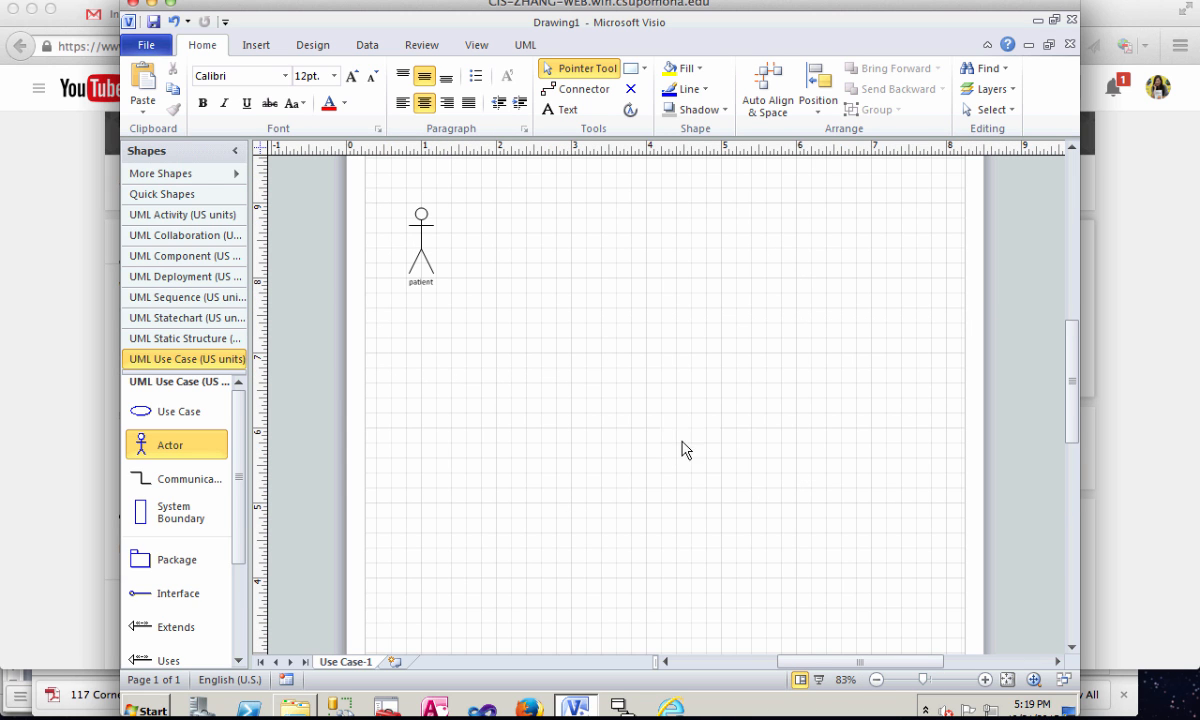
pyautogui.scroll(2, 683, 458)
pyautogui.moveTo(168, 447); pyautogui.dragTo(424, 448)
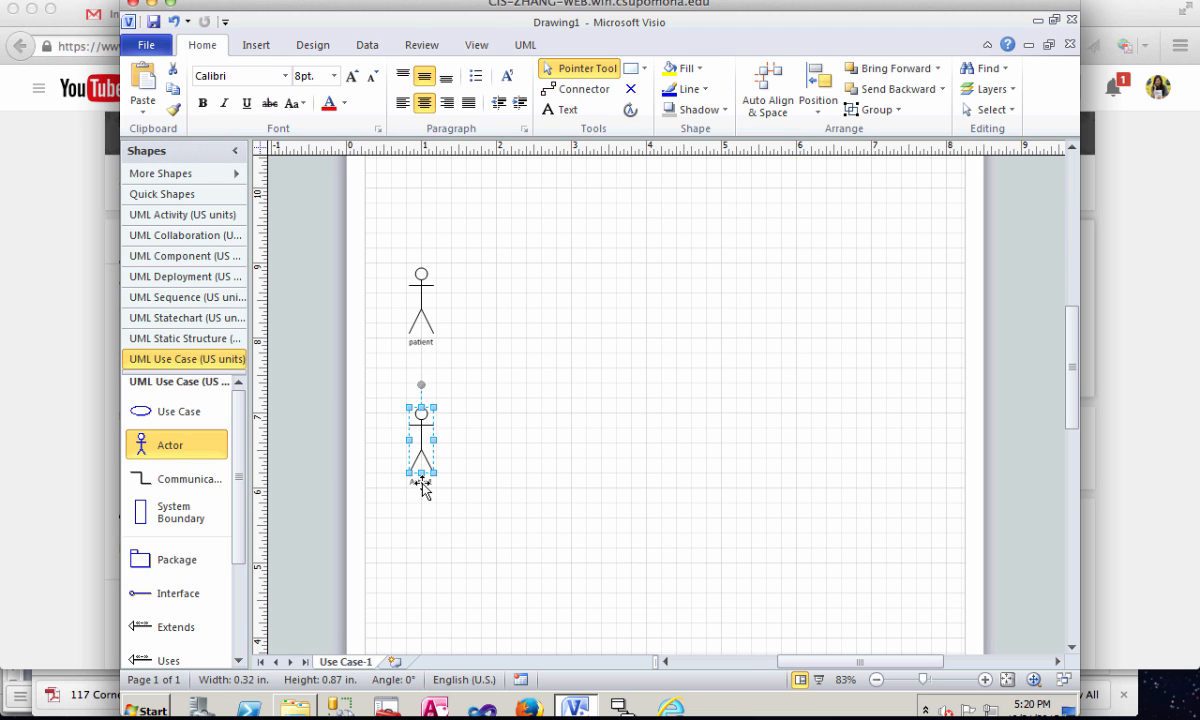
pyautogui.write('Doctor')
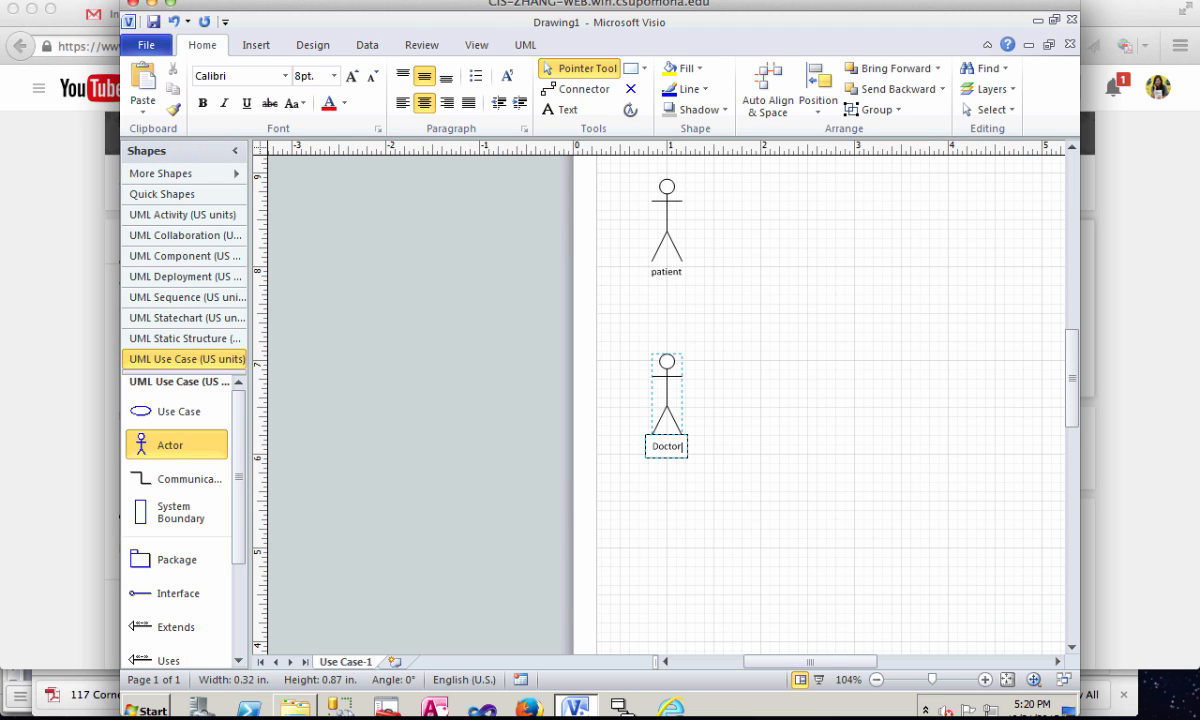
pyautogui.click(650, 510)
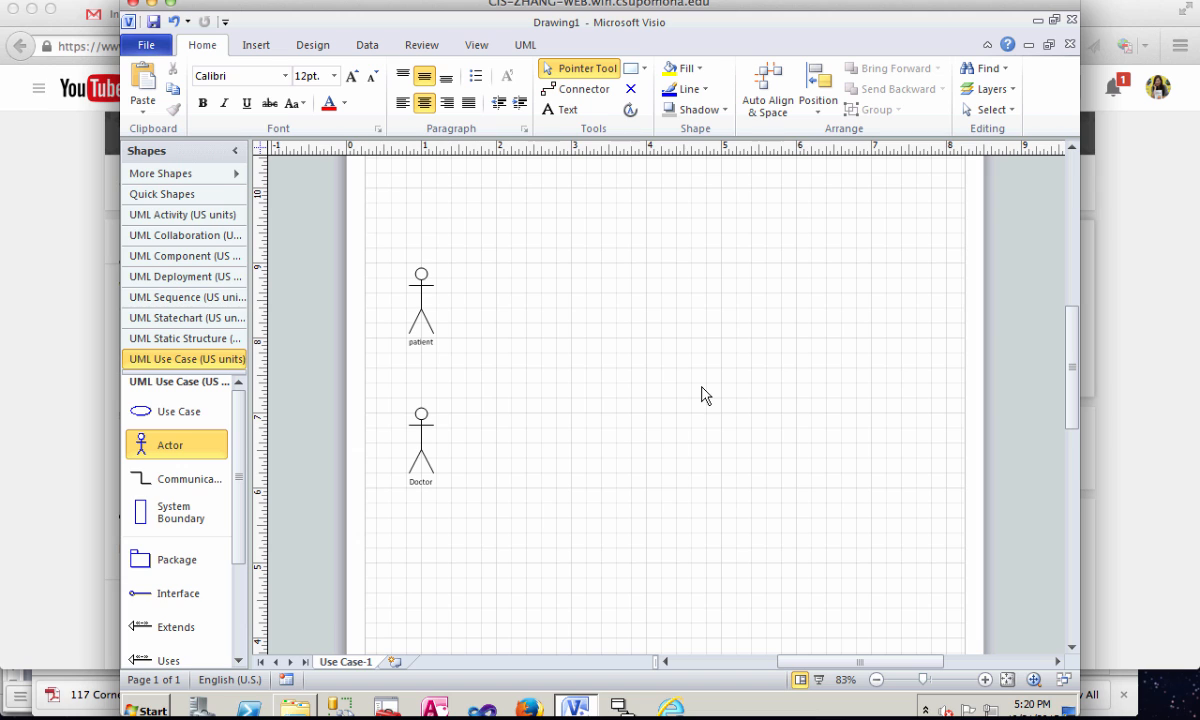
# Add a System Boundary to the right of the two actors and widen it to about 5.8 in
pyautogui.click(185, 511)
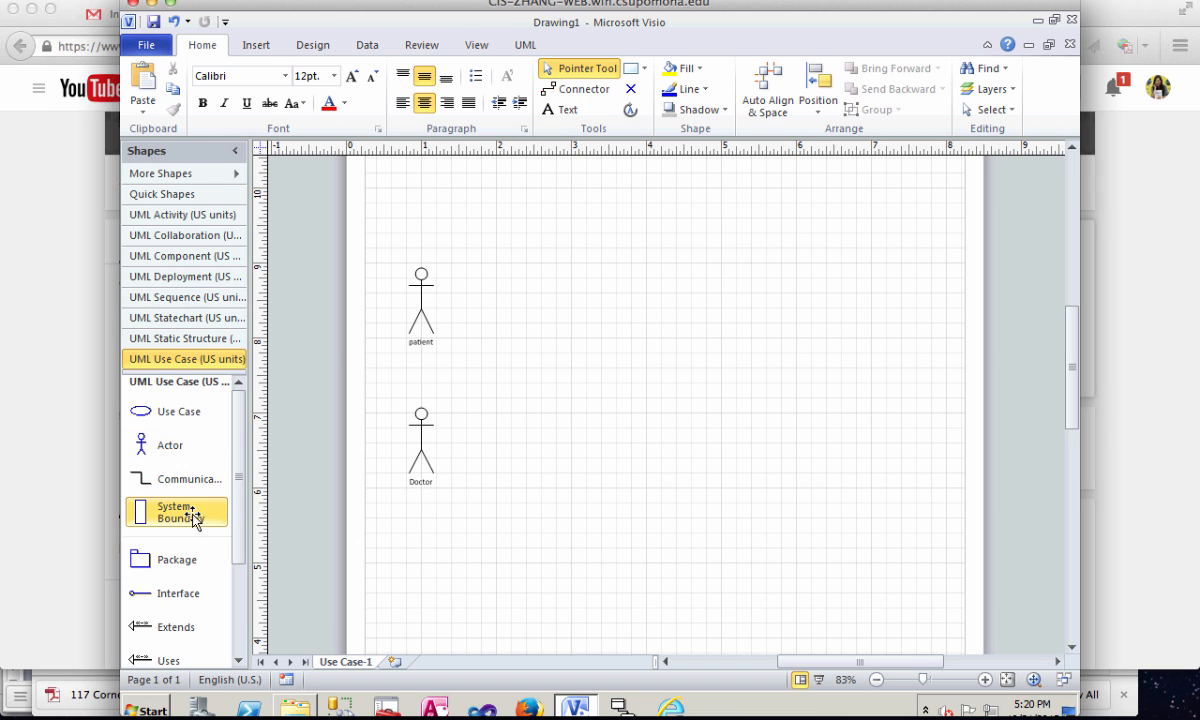
pyautogui.moveTo(190, 507); pyautogui.dragTo(533, 252)
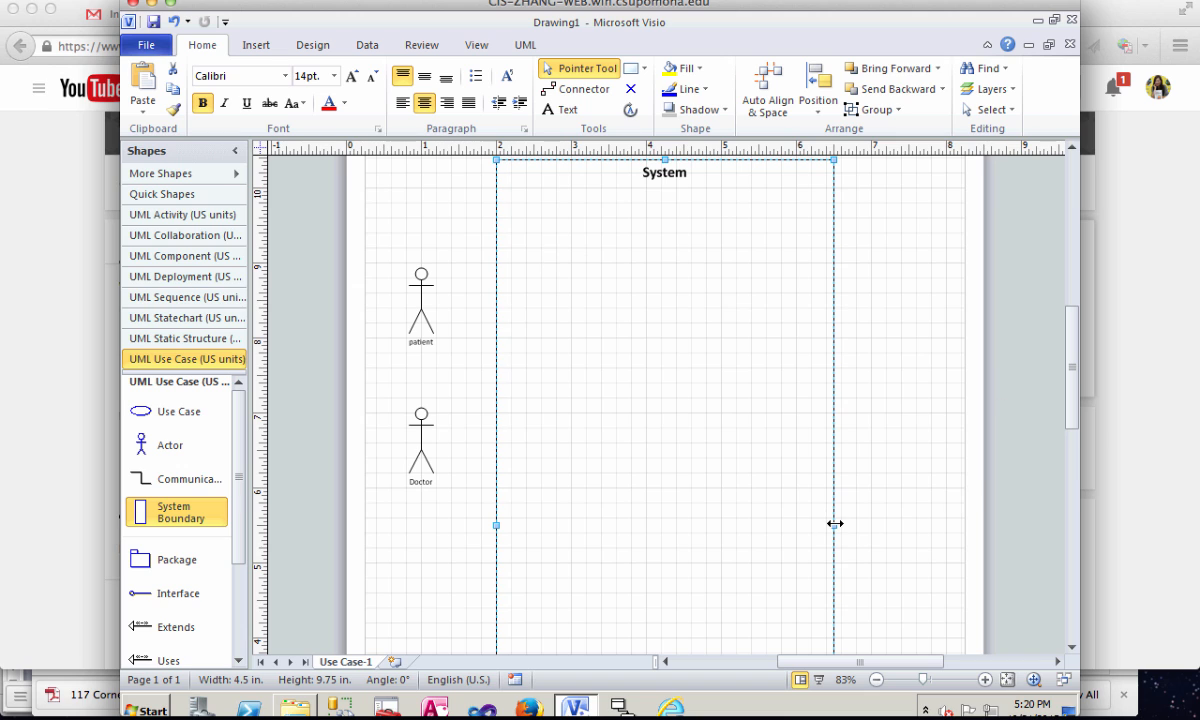
pyautogui.moveTo(847, 523); pyautogui.dragTo(933, 526)
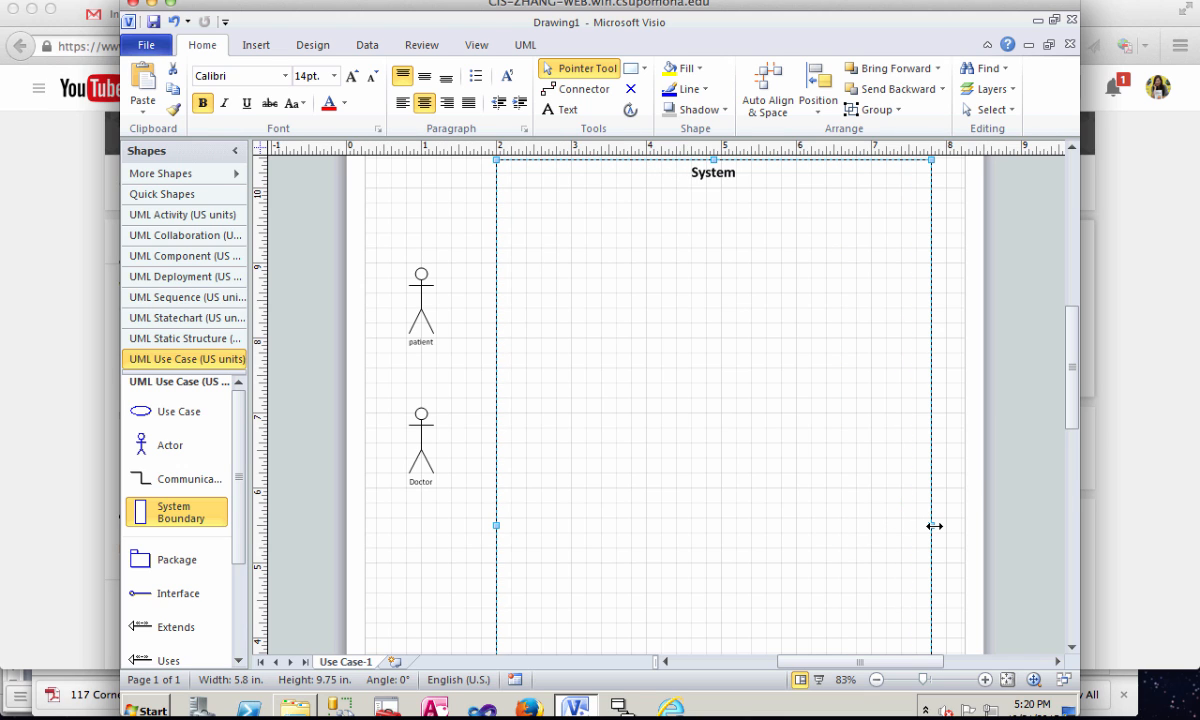
# Review the name settings in the patient actor's UML properties and accept them as they are
pyautogui.click(420, 330)
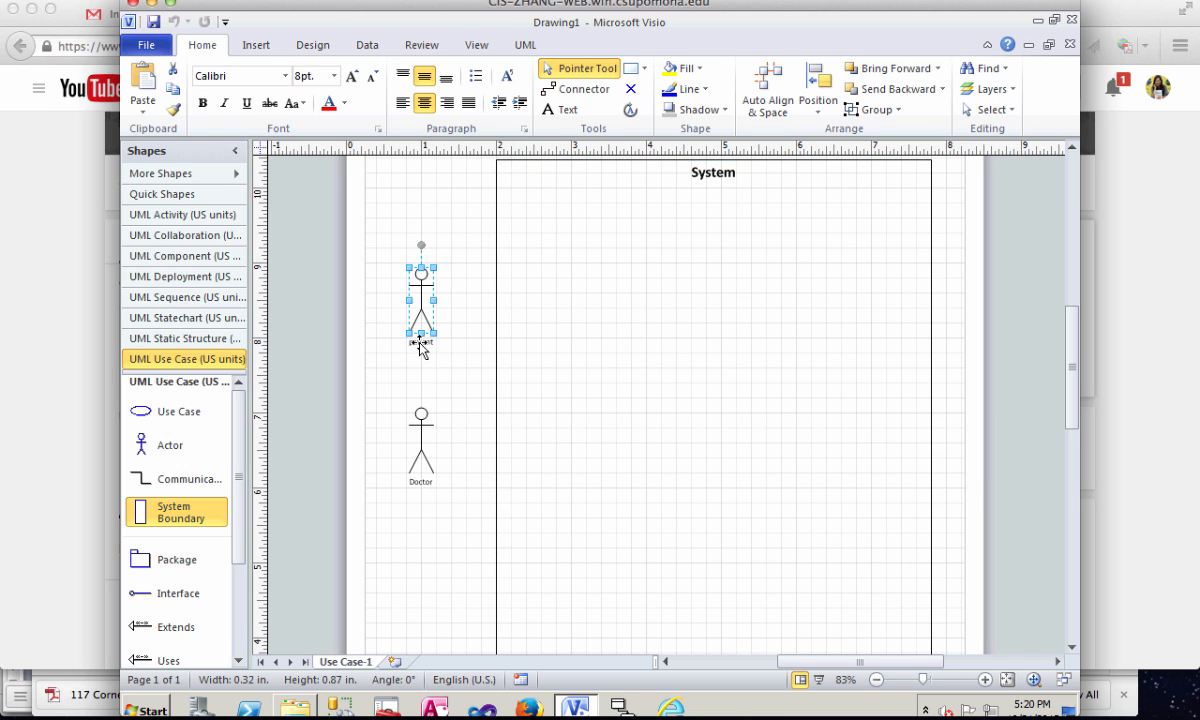
pyautogui.doubleClick(421, 340)
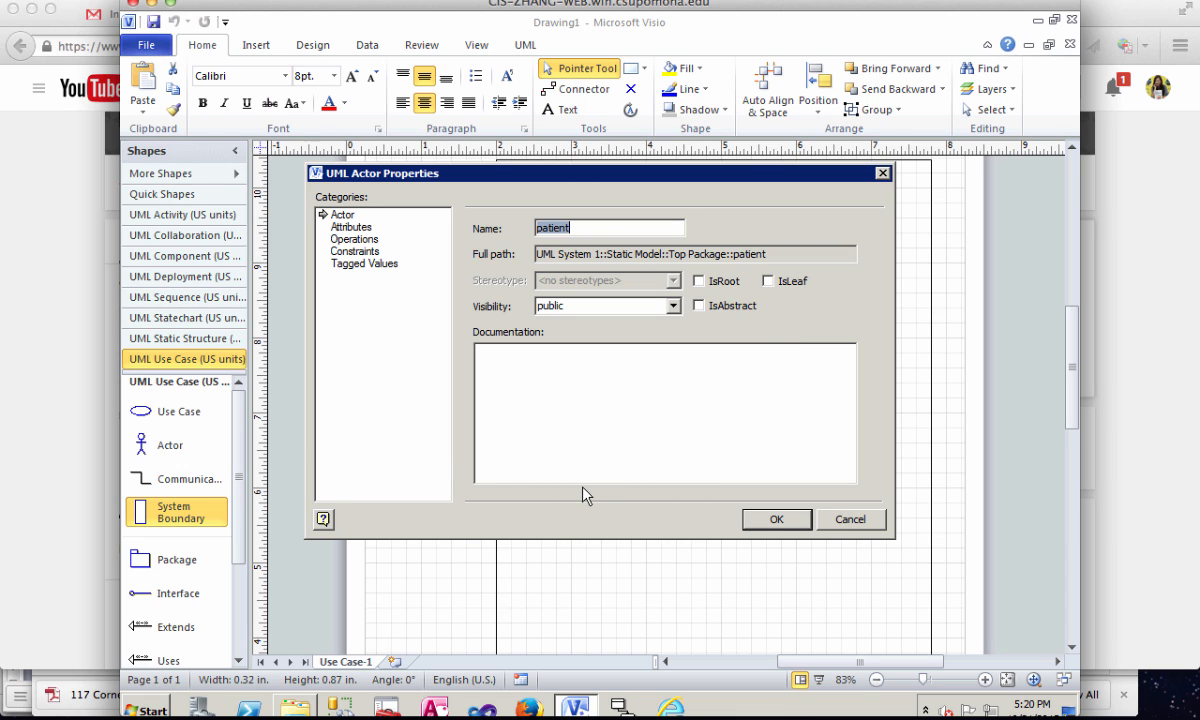
pyautogui.click(797, 527)
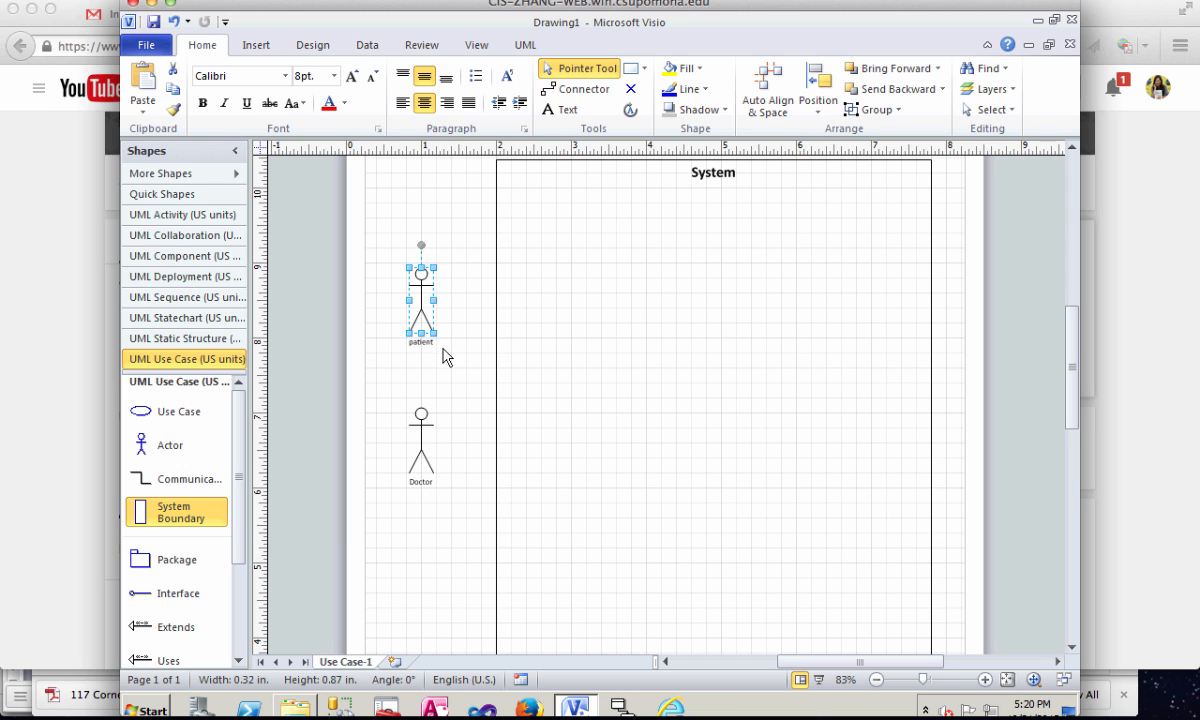
pyautogui.click(424, 343)
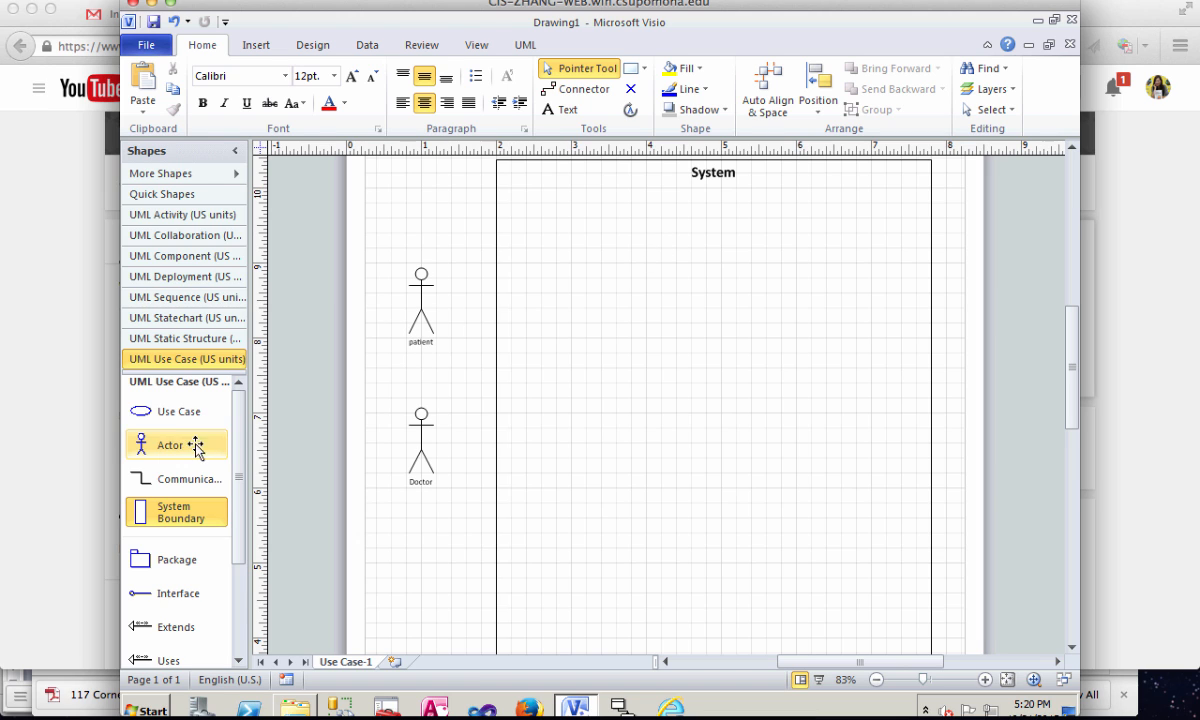
# Place a Use Case at the upper left inside the system boundary and name it "Go to doctor"
pyautogui.moveTo(175, 418); pyautogui.dragTo(570, 226)
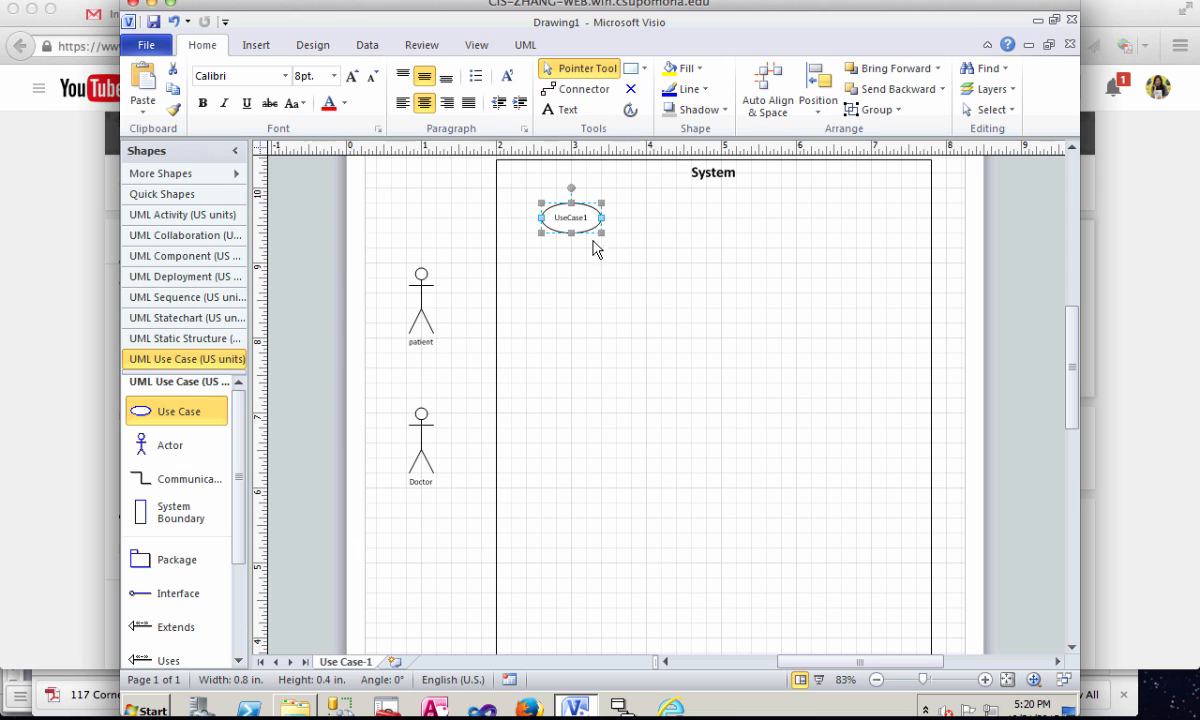
pyautogui.doubleClick(569, 218)
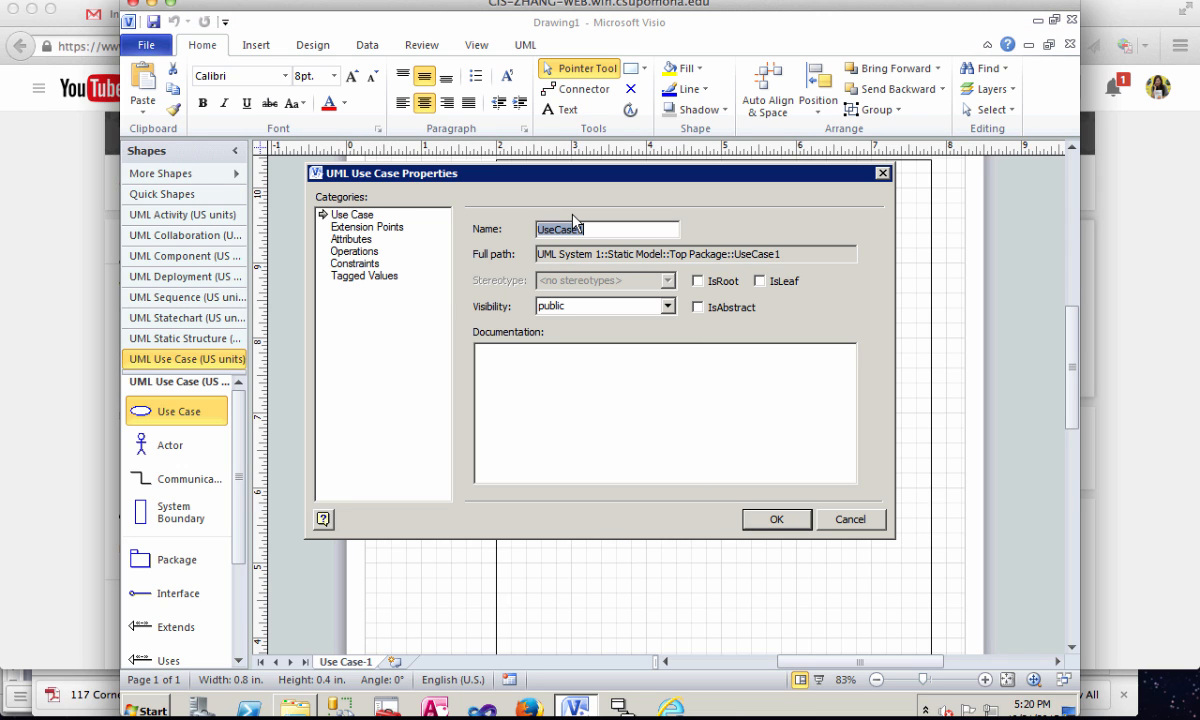
pyautogui.write('Go to doctor')
pyautogui.click(776, 519)
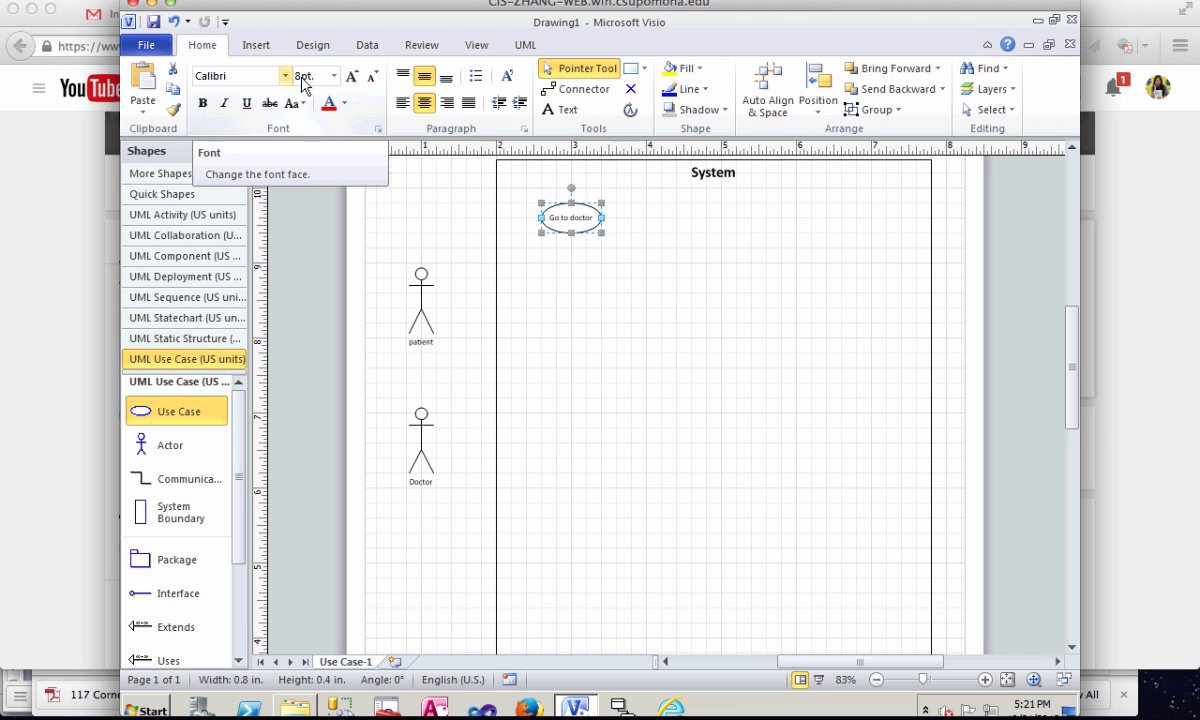
# Enlarge the text of the "Go to doctor" use case to 10 pt
pyautogui.click(352, 77)
pyautogui.click(352, 77)
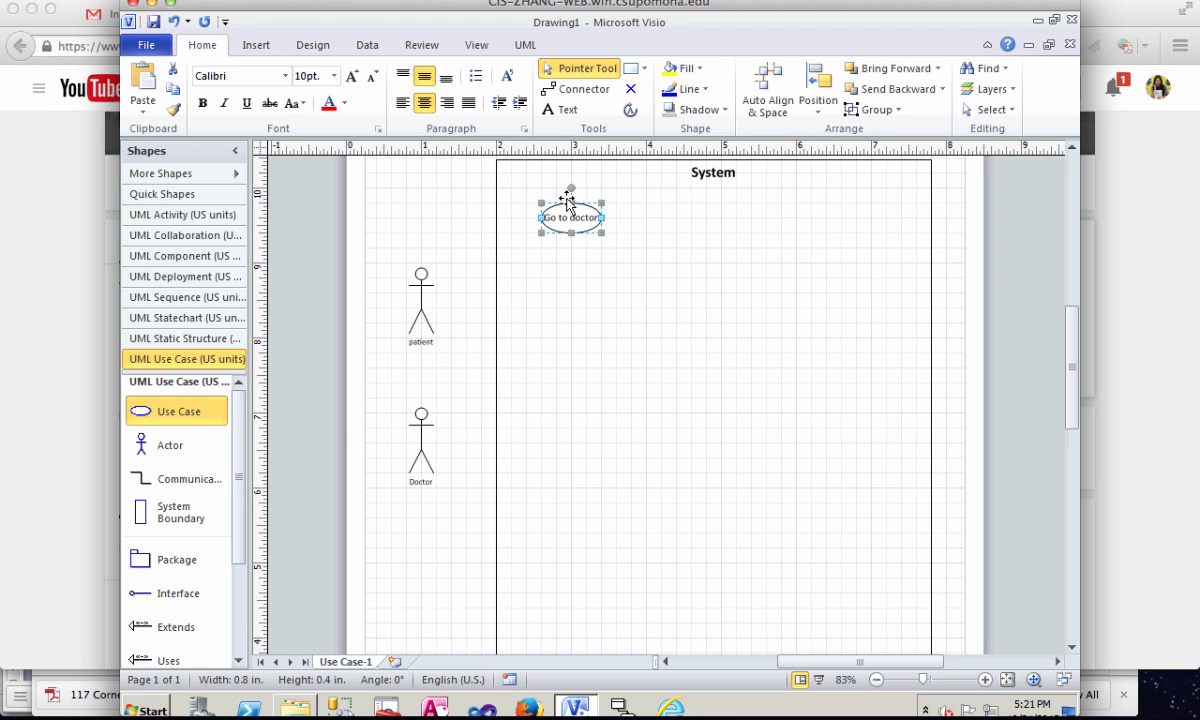
pyautogui.click(377, 83)
pyautogui.click(351, 75)
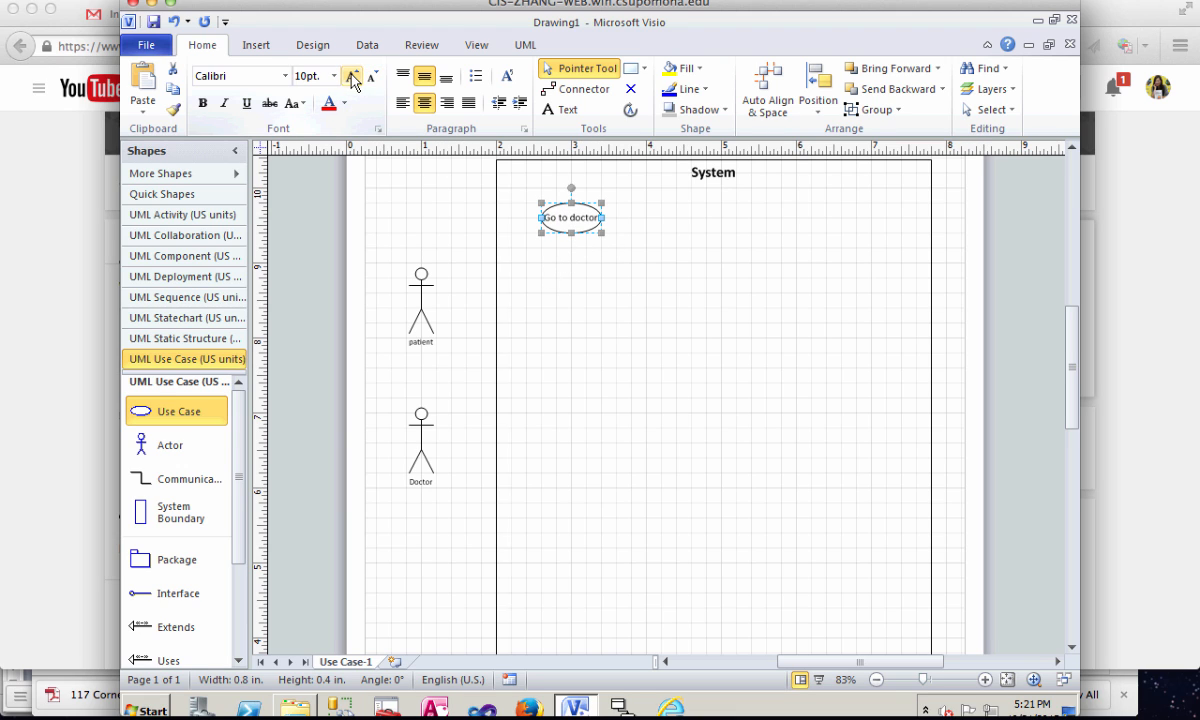
pyautogui.click(644, 374)
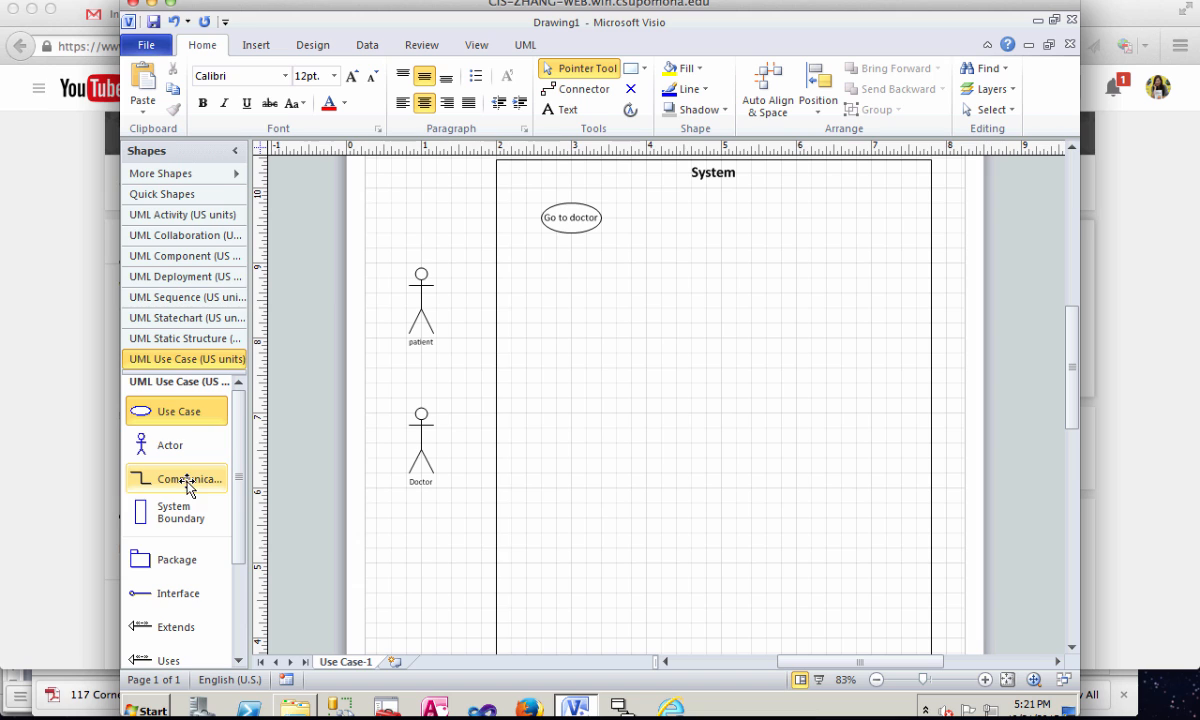
# Add a Use Case below "Go to doctor" inside the boundary and name it "Go to store"
pyautogui.moveTo(182, 413); pyautogui.dragTo(568, 342)
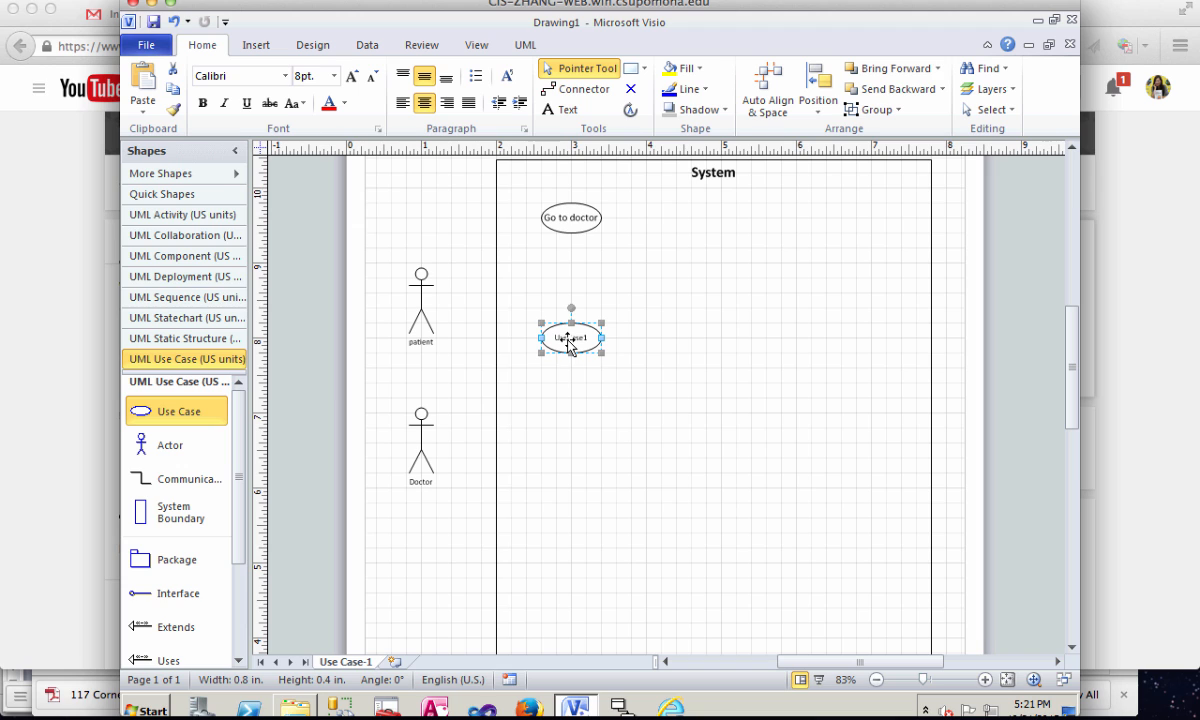
pyautogui.press('Escape')
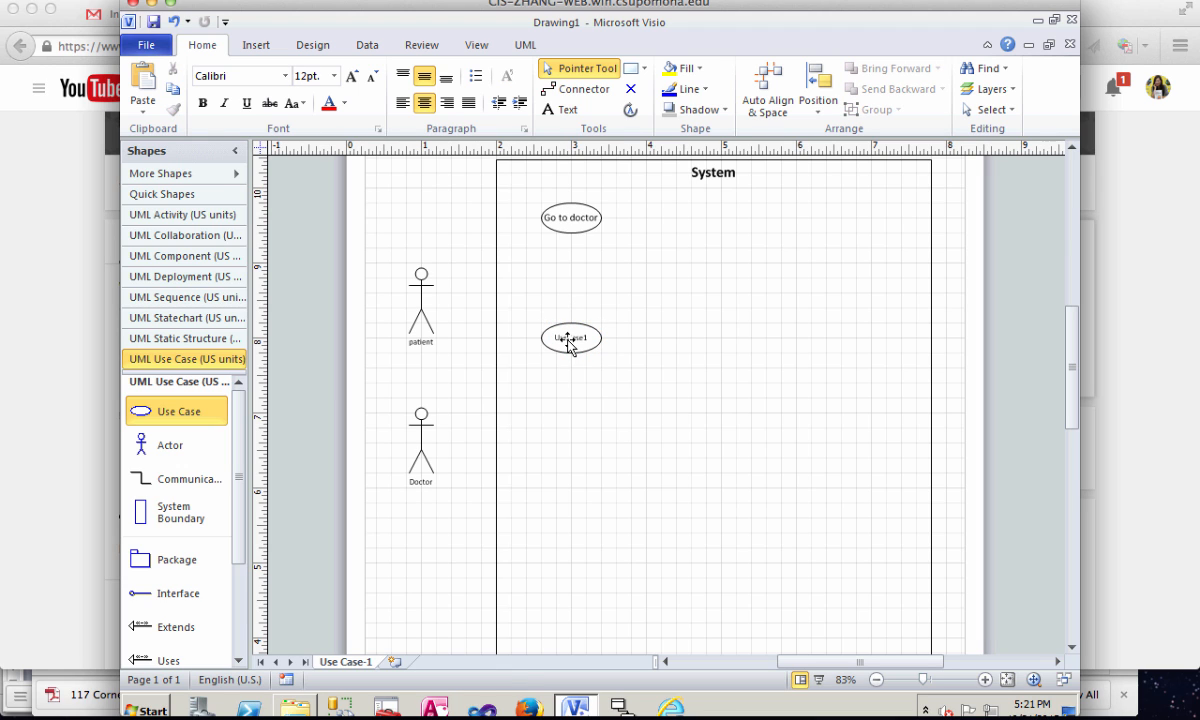
pyautogui.doubleClick(568, 341)
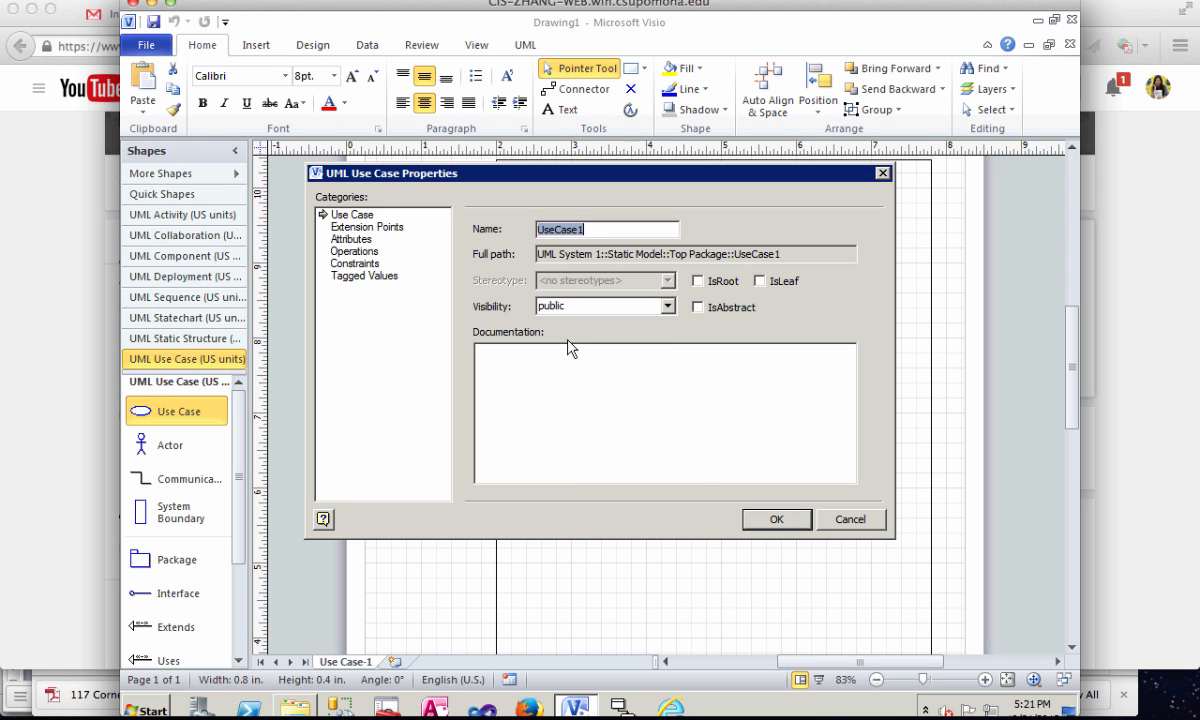
pyautogui.write('Go to store')
pyautogui.click(776, 519)
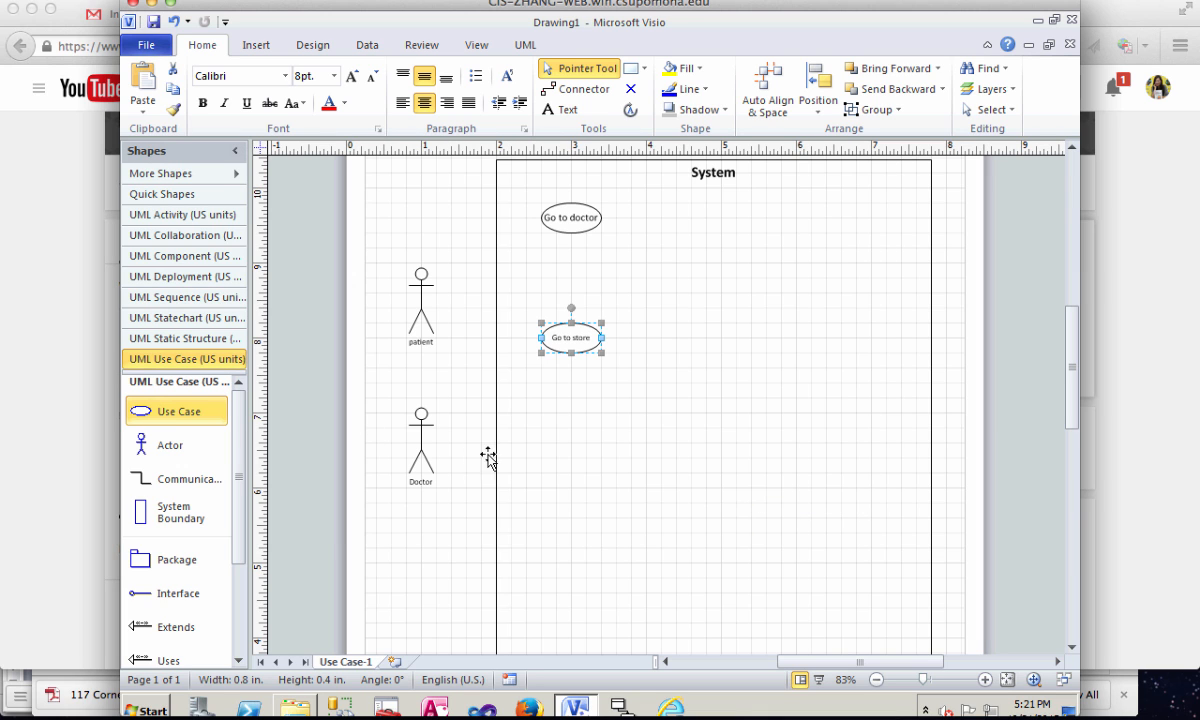
# Add a third Use Case below "Go to store" inside the boundary and name it "Return to store"
pyautogui.moveTo(488, 457); pyautogui.dragTo(576, 458)
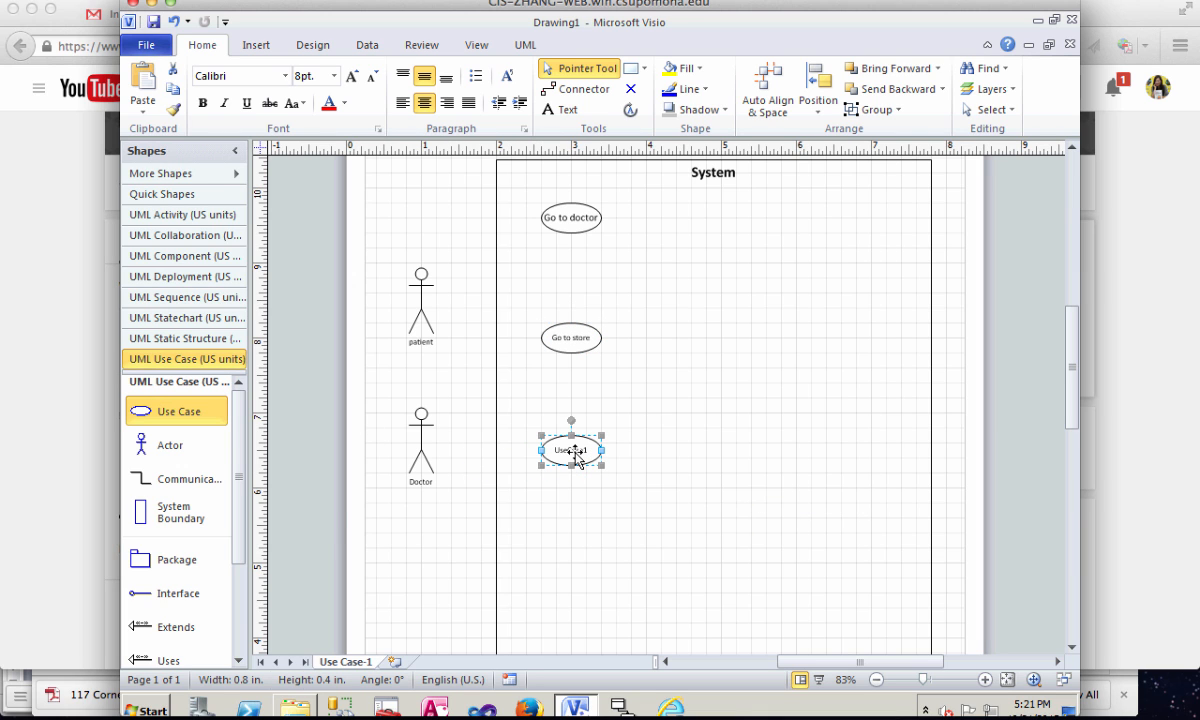
pyautogui.doubleClick(574, 452)
pyautogui.write('R')
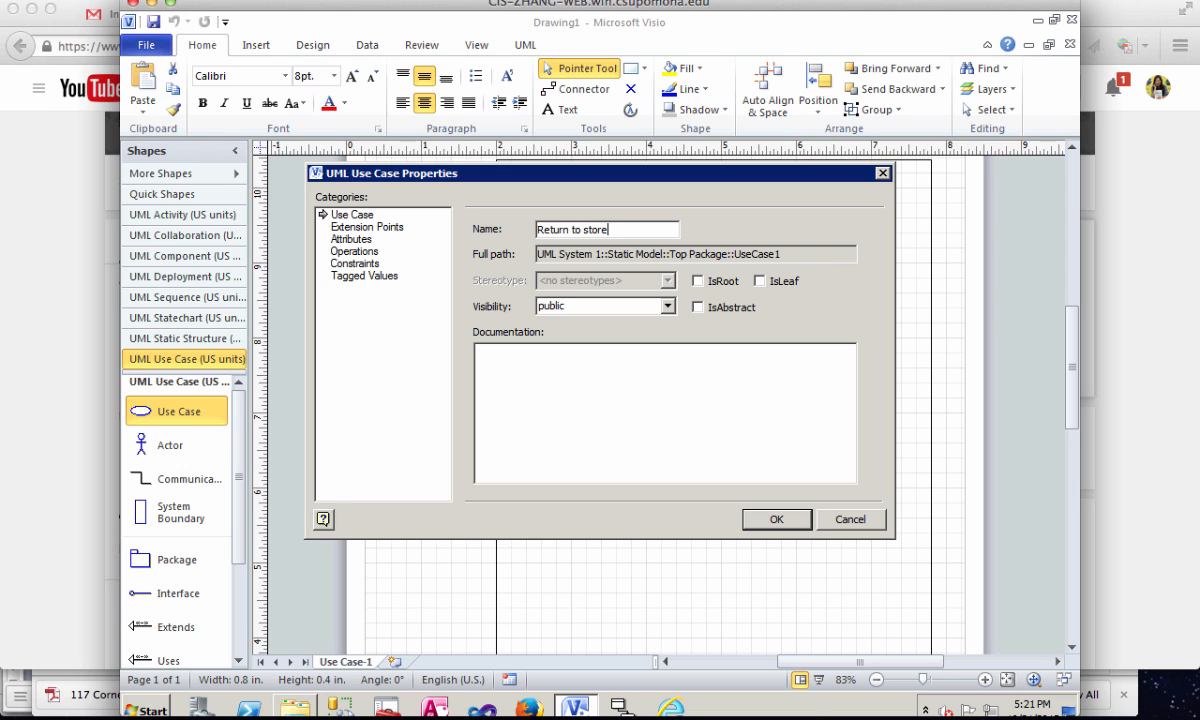
pyautogui.write('eturn to store')
pyautogui.click(770, 519)
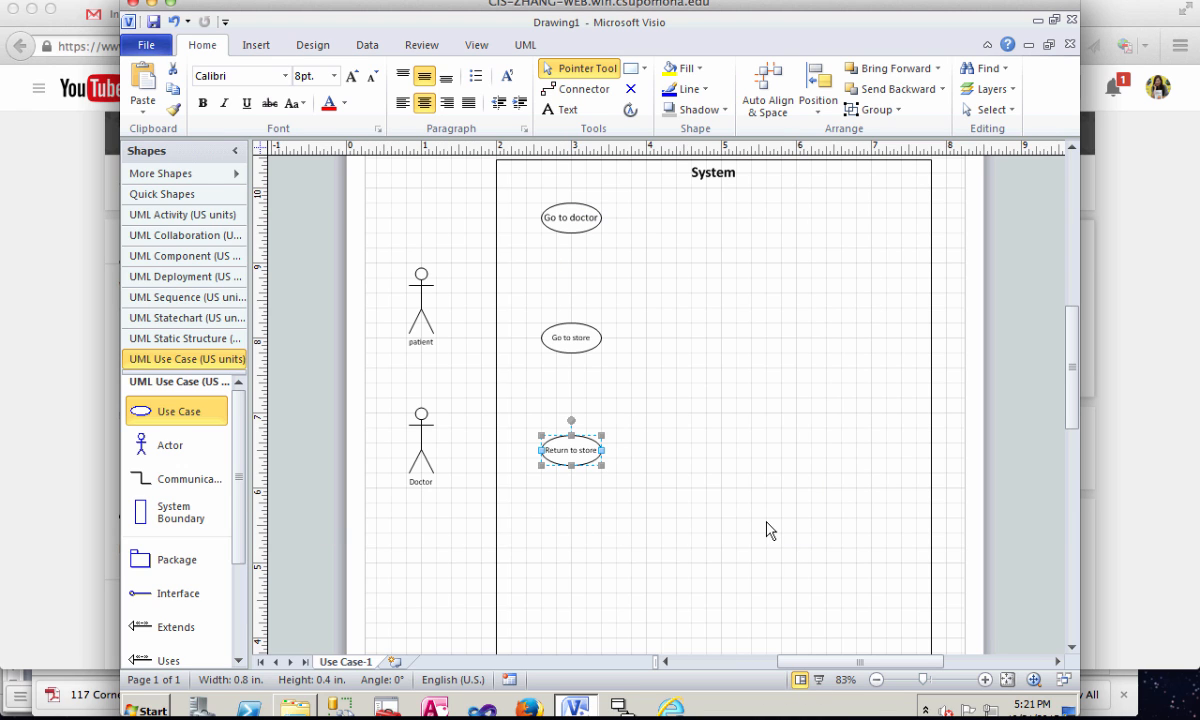
pyautogui.click(745, 395)
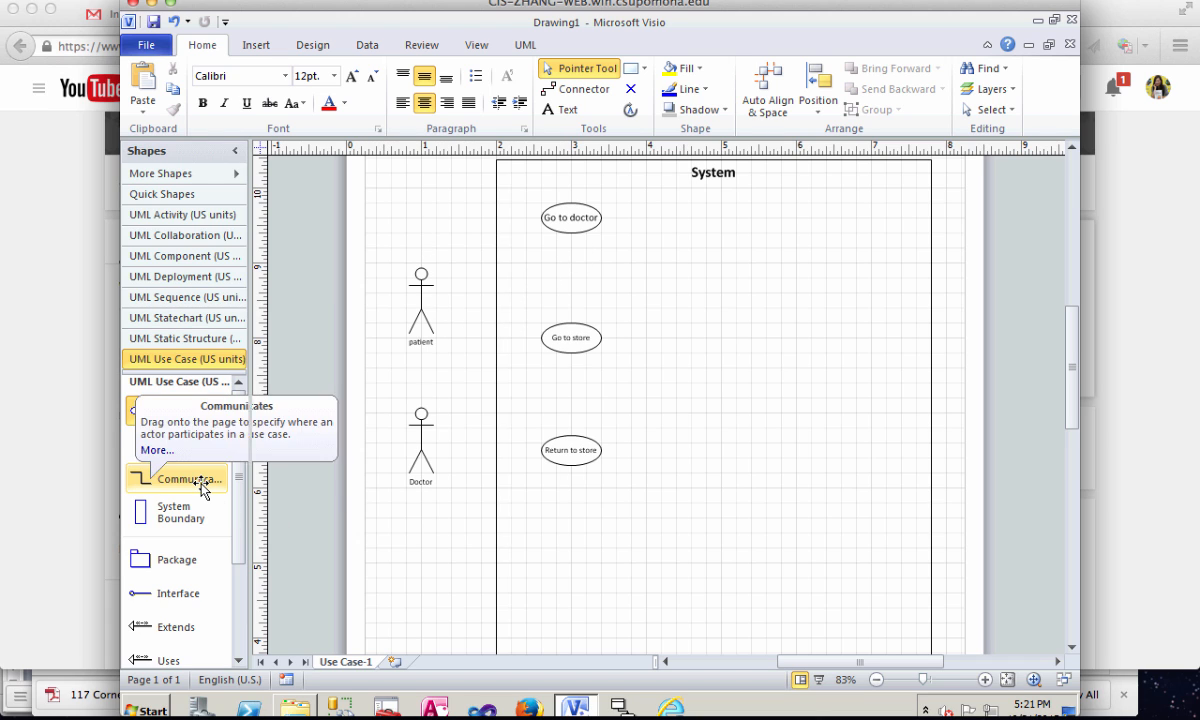
# Connect the patient actor to the "Go to store" use case with a Communicates connector
pyautogui.moveTo(203, 489); pyautogui.dragTo(458, 312)
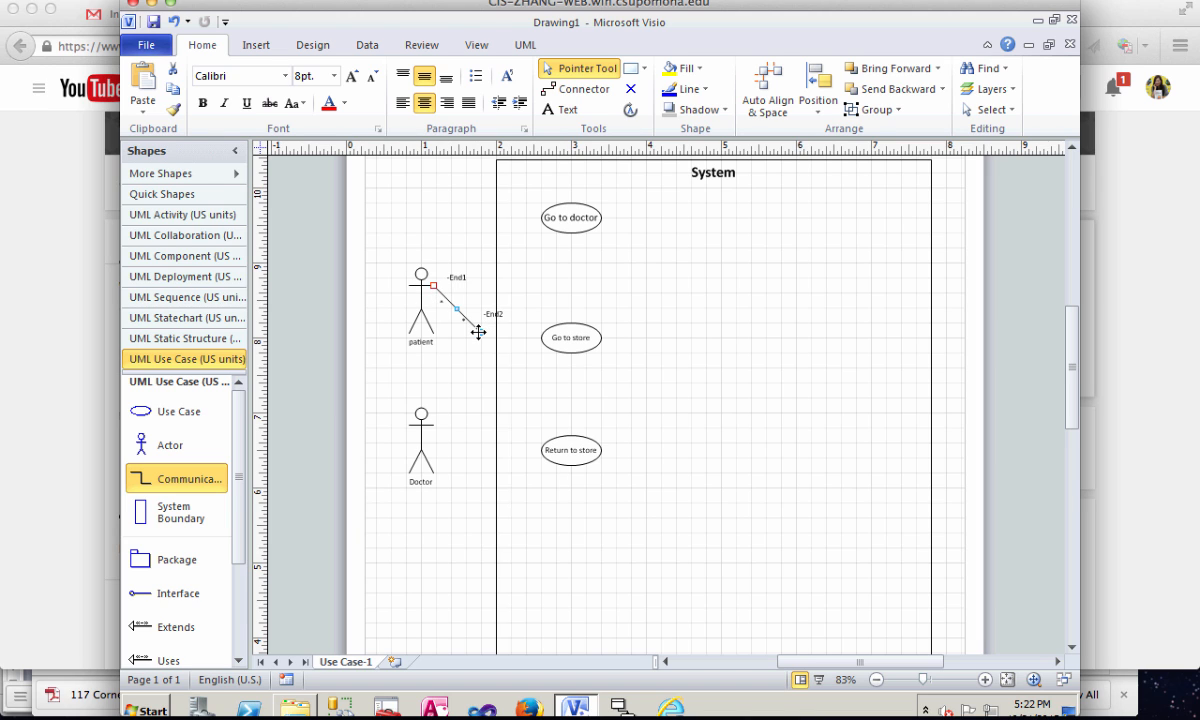
pyautogui.scroll(-2, 485, 300)
pyautogui.moveTo(478, 332); pyautogui.dragTo(540, 226)
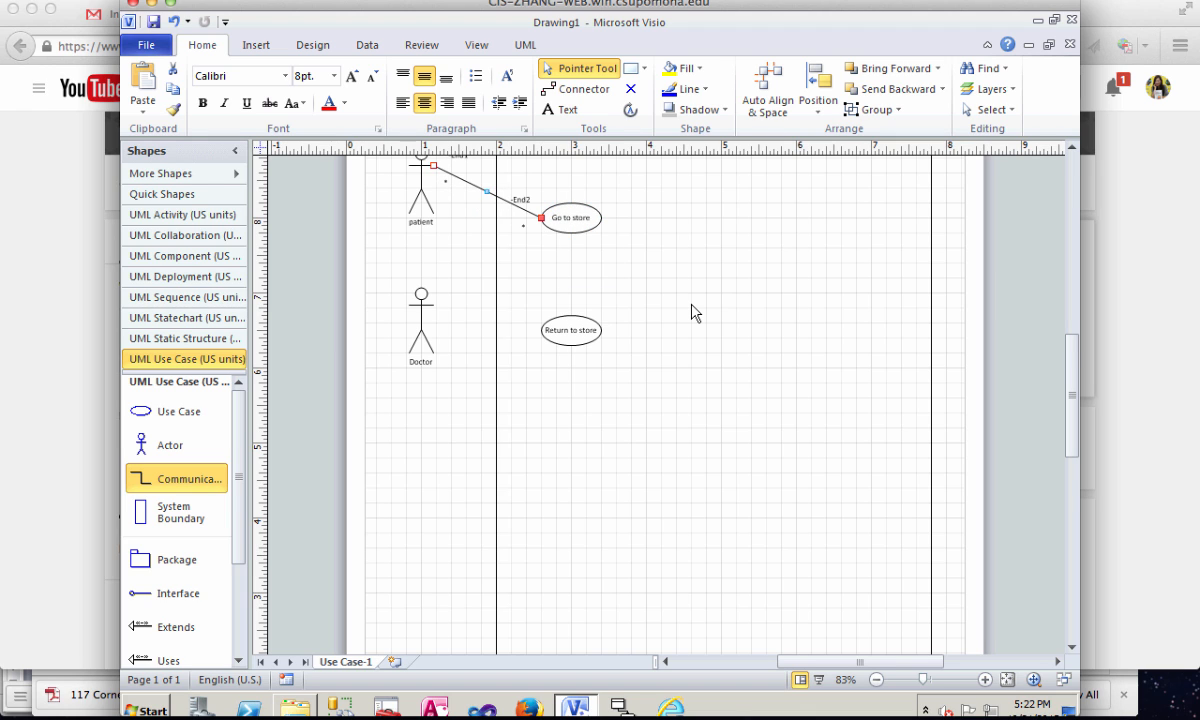
# Connect the patient actor to the "Go to doctor" use case with a Communicates connector
pyautogui.scroll(5, 693, 312)
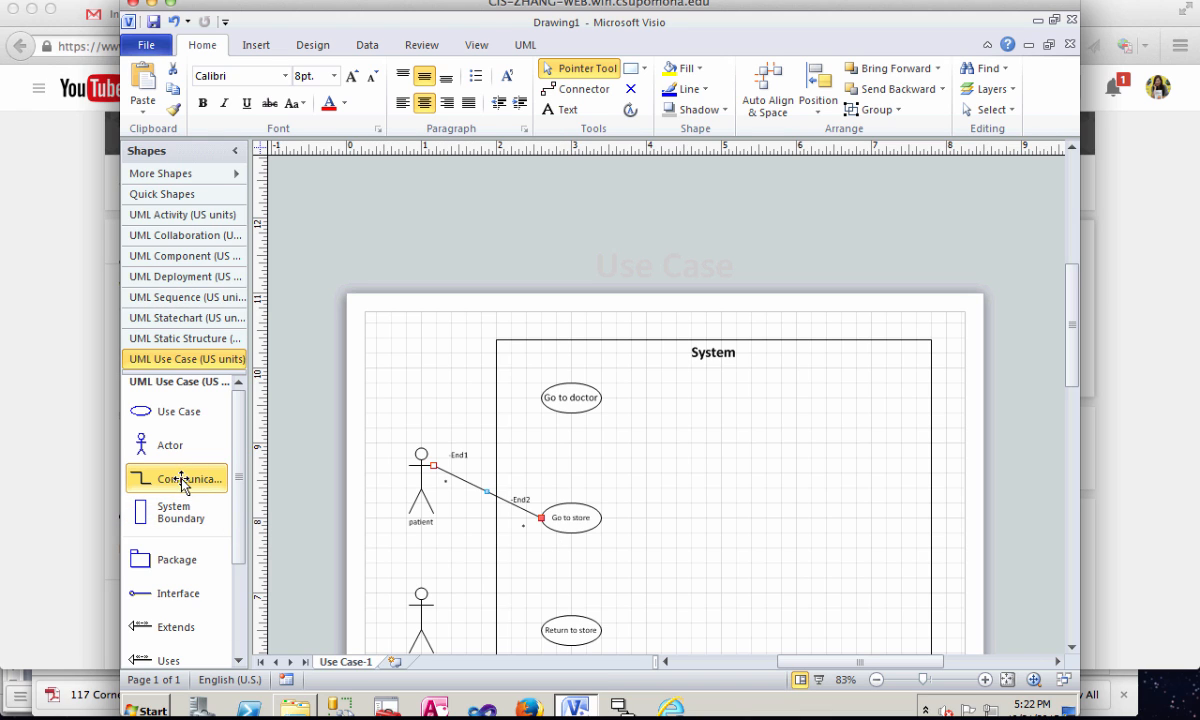
pyautogui.moveTo(150, 478); pyautogui.dragTo(541, 397)
pyautogui.click(701, 533)
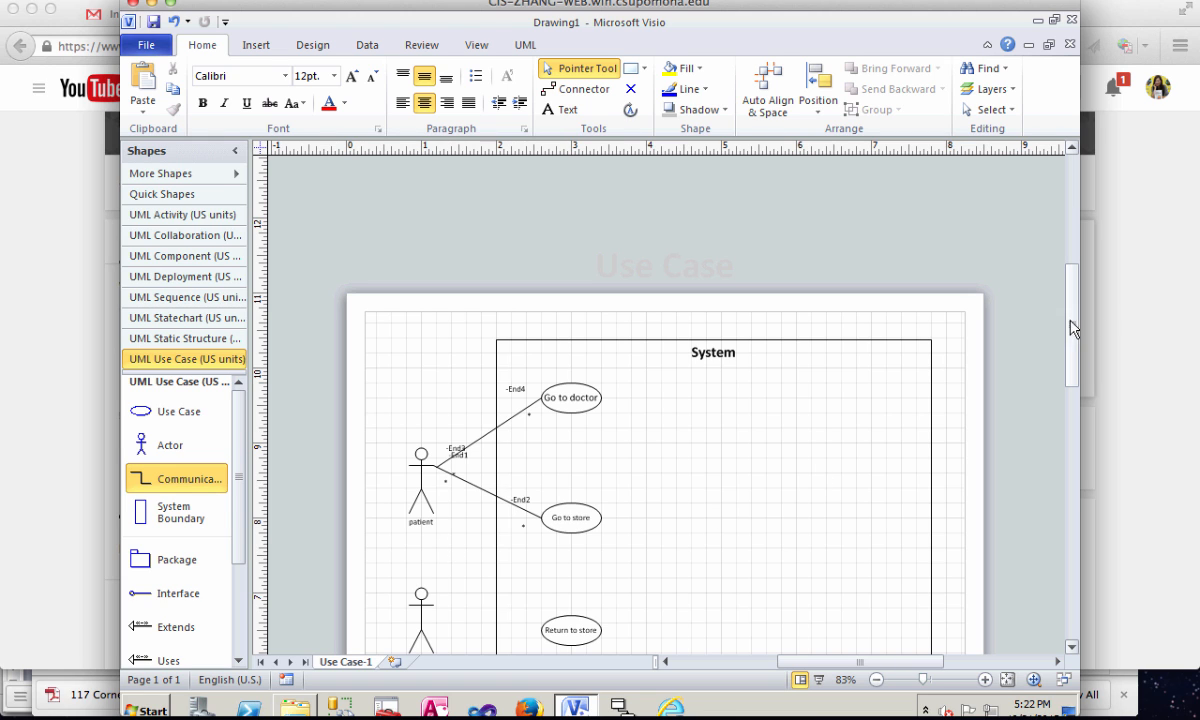
# Connect the patient actor to the "Return to store" use case with a Communicates connector
pyautogui.scroll(-2, 1072, 340)
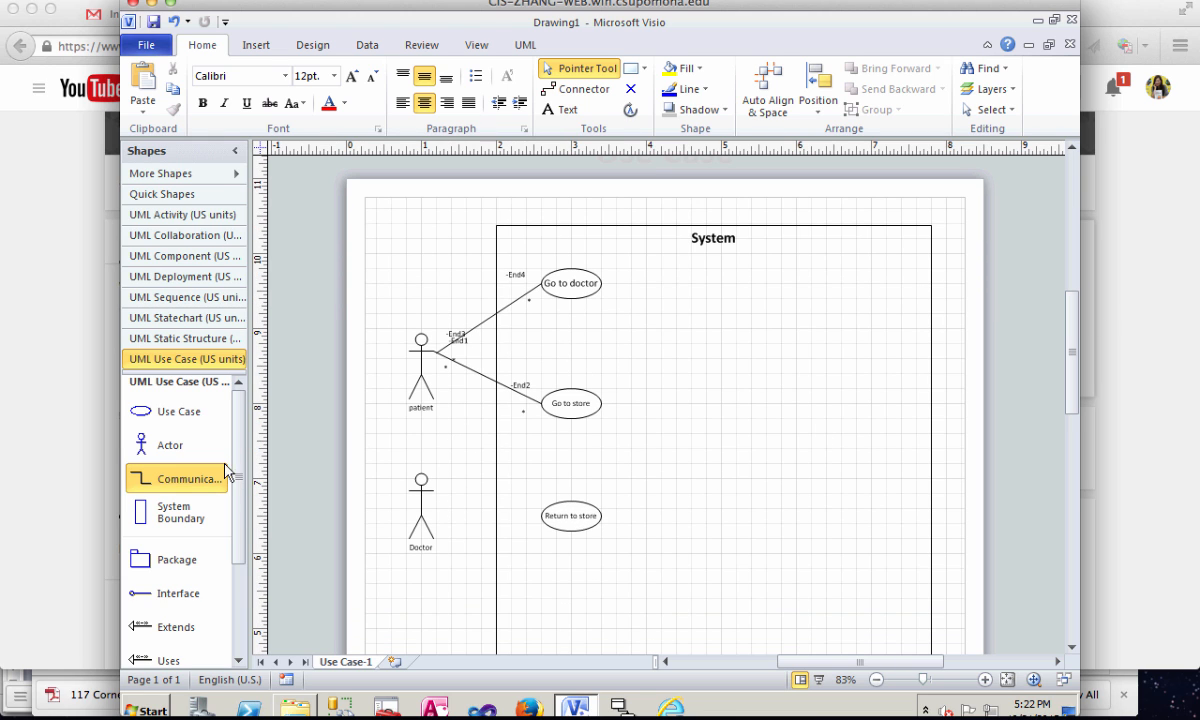
pyautogui.moveTo(203, 480); pyautogui.dragTo(436, 354)
pyautogui.moveTo(483, 400); pyautogui.dragTo(541, 516)
pyautogui.click(678, 520)
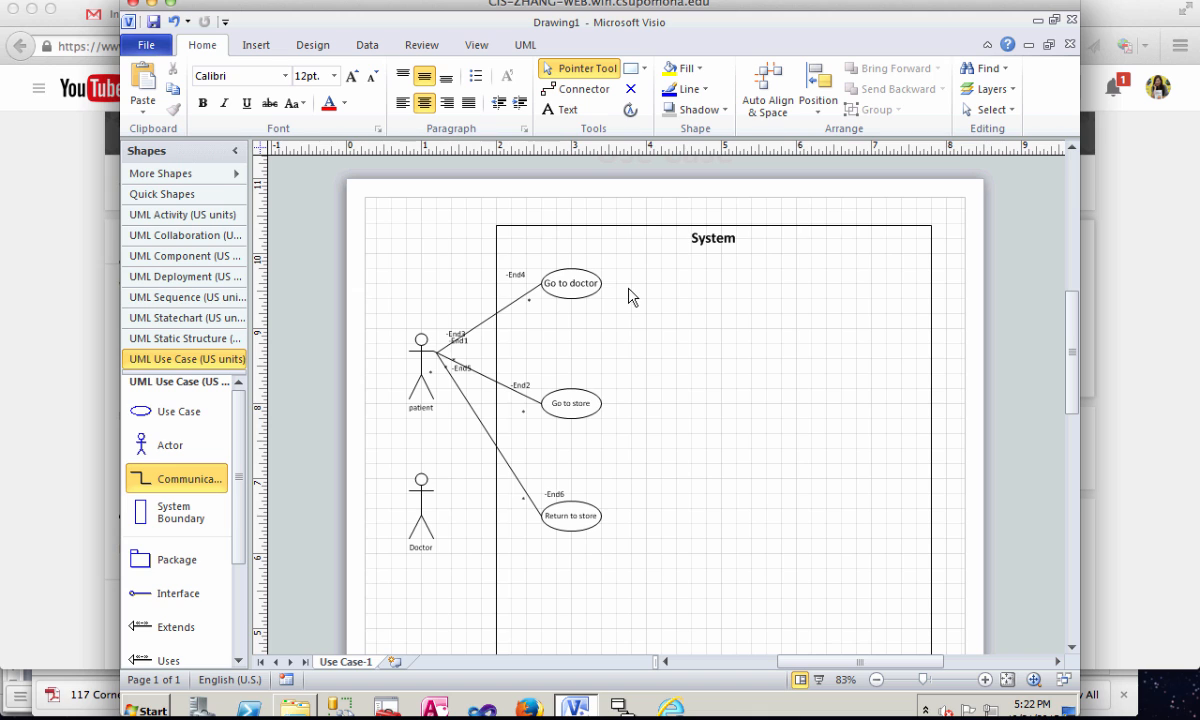
# Add a Use Case across from "Go to doctor" inside the boundary and name it "Give alternative response"
pyautogui.moveTo(140, 411); pyautogui.dragTo(745, 272)
pyautogui.doubleClick(745, 269)
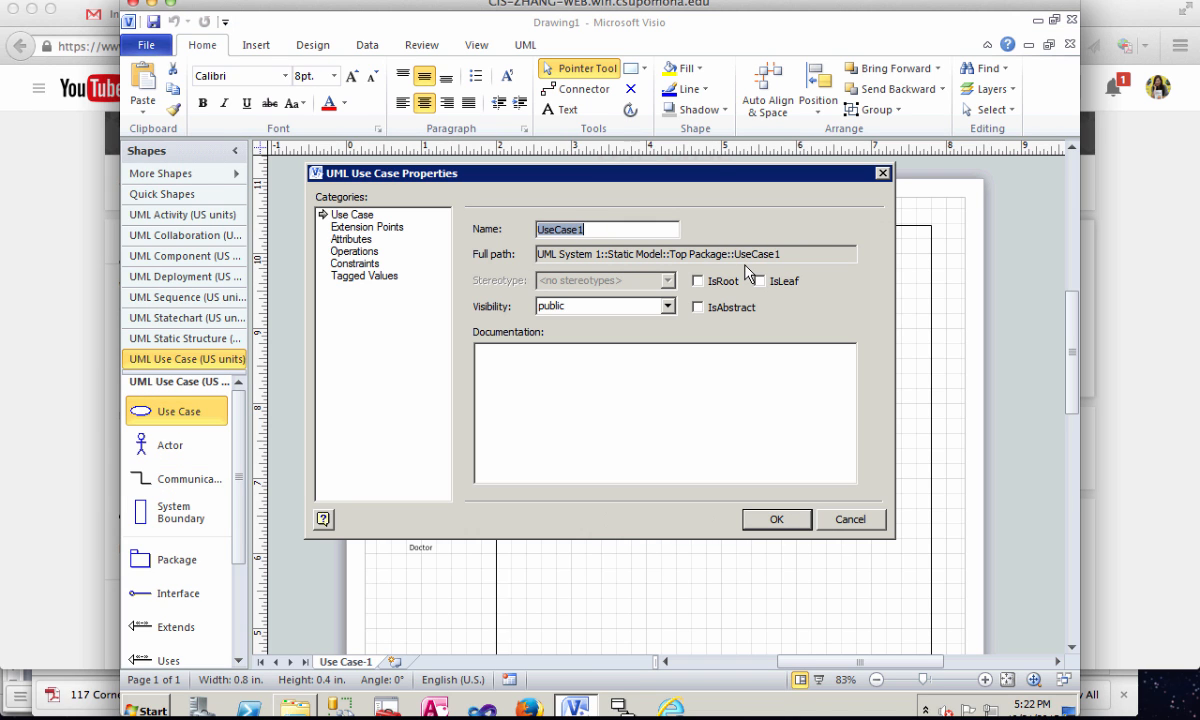
pyautogui.write('Give alternative response')
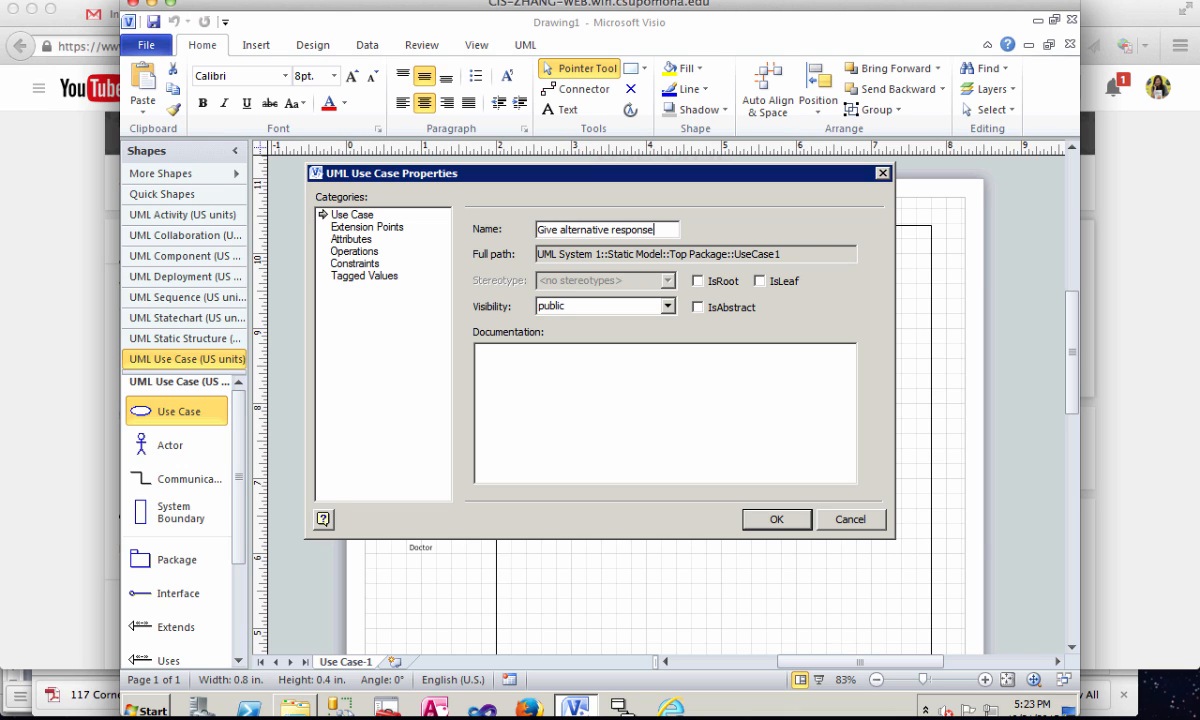
pyautogui.click(772, 518)
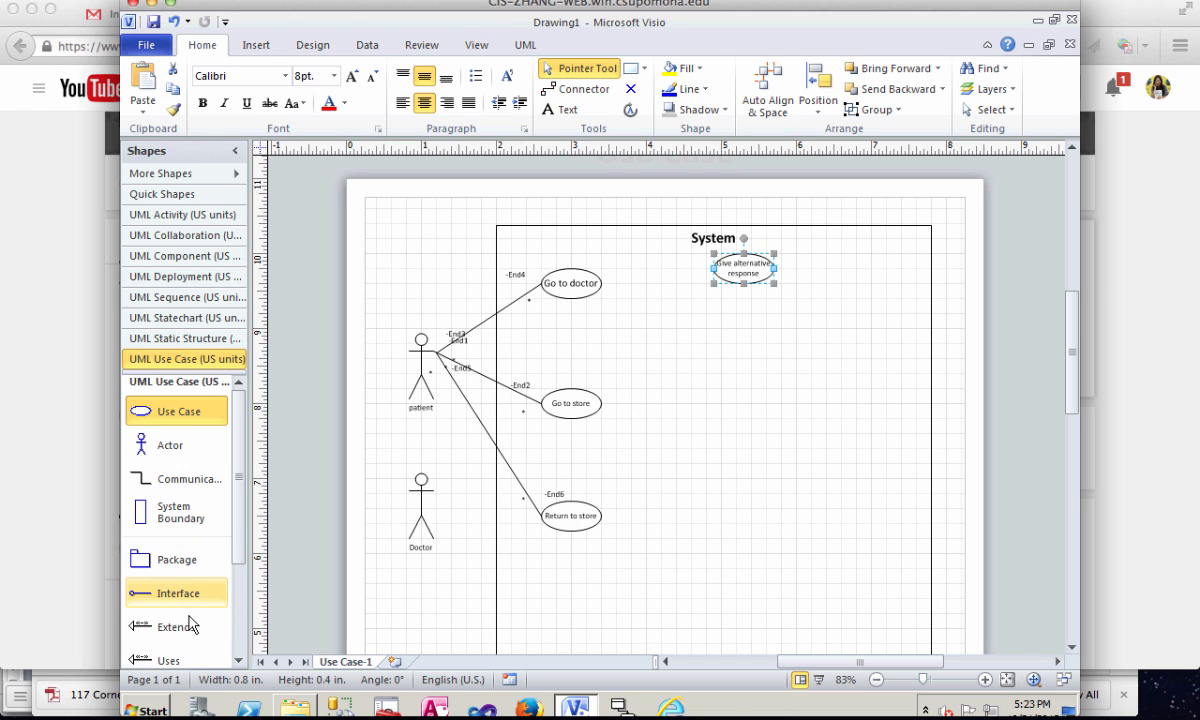
# Link "Give alternative response" to "Go to doctor" with an Extends connector whose arrowhead is at "Go to doctor"
pyautogui.moveTo(190, 625); pyautogui.dragTo(641, 298)
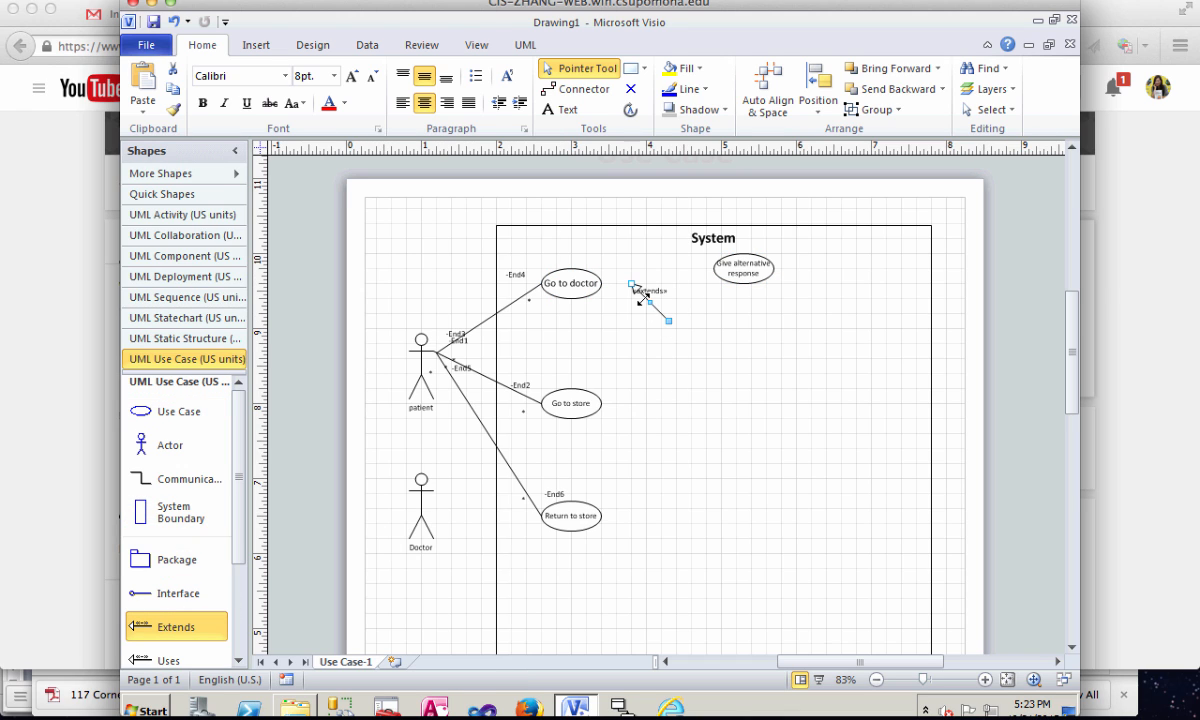
pyautogui.moveTo(716, 273); pyautogui.dragTo(713, 268)
pyautogui.moveTo(632, 284); pyautogui.dragTo(603, 284)
pyautogui.click(652, 358)
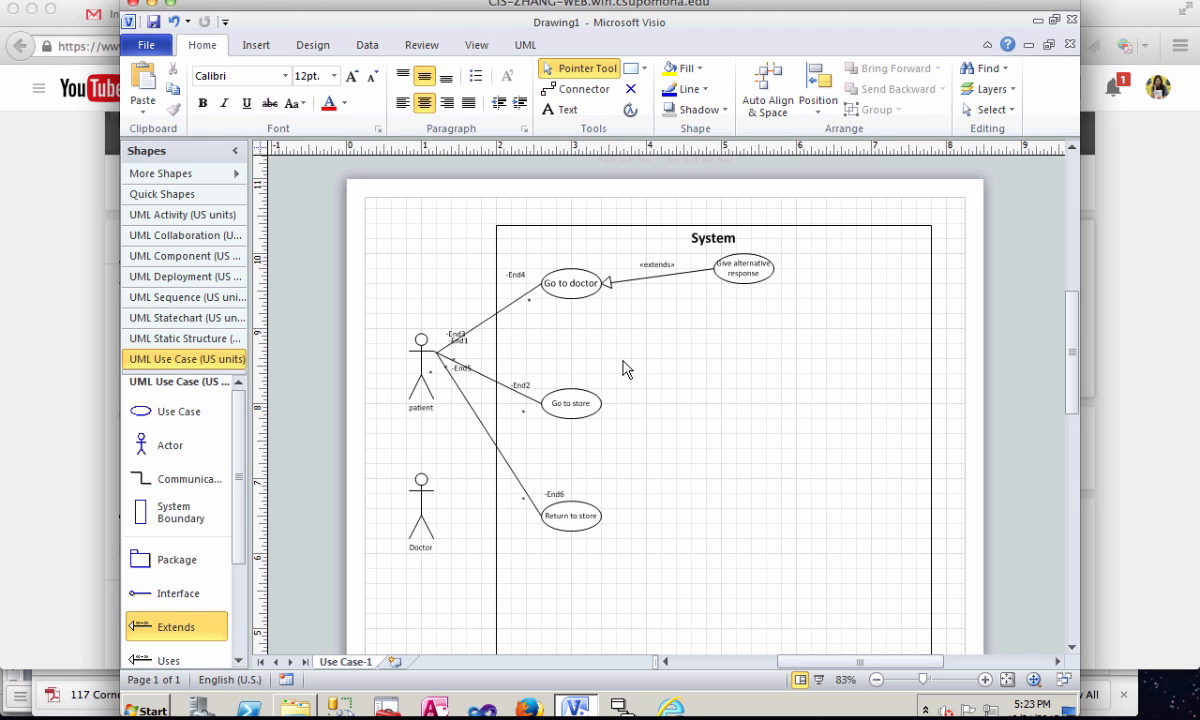
# Add a "Give prescription" use case below "Give alternative response" and link it to "Go to doctor" with an Extends connector pointing at "Go to doctor"
pyautogui.moveTo(165, 405); pyautogui.dragTo(745, 330)
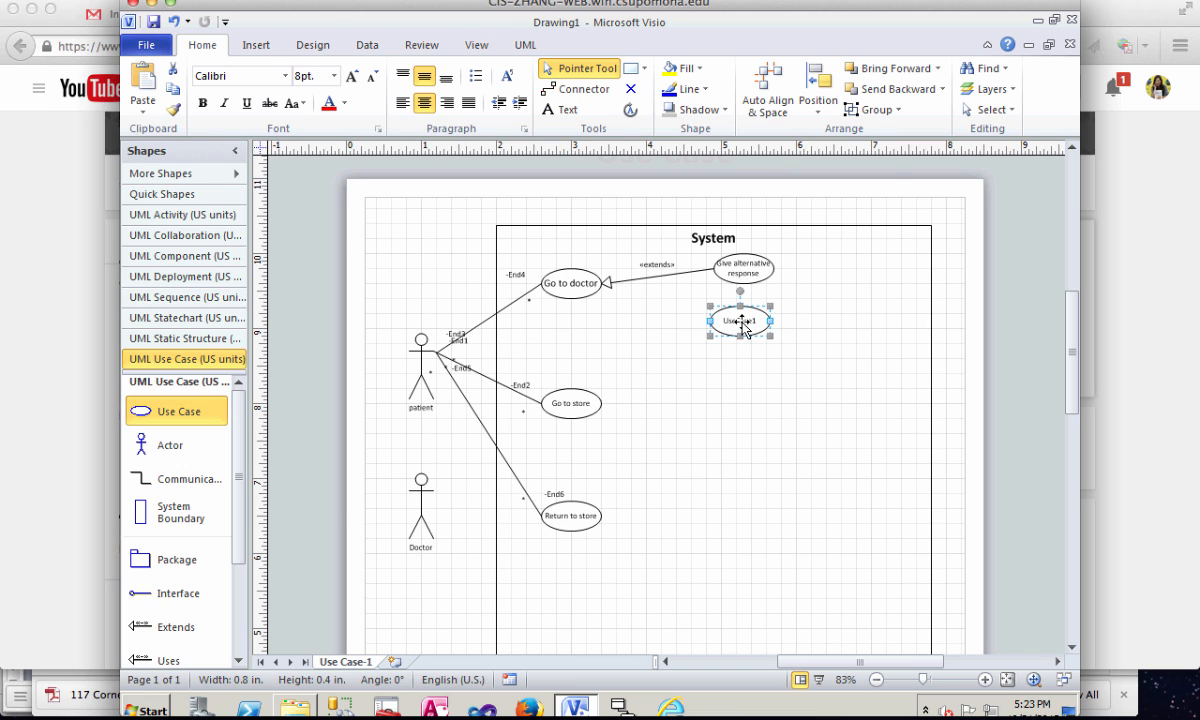
pyautogui.doubleClick(745, 330)
pyautogui.write('Give prescrip')
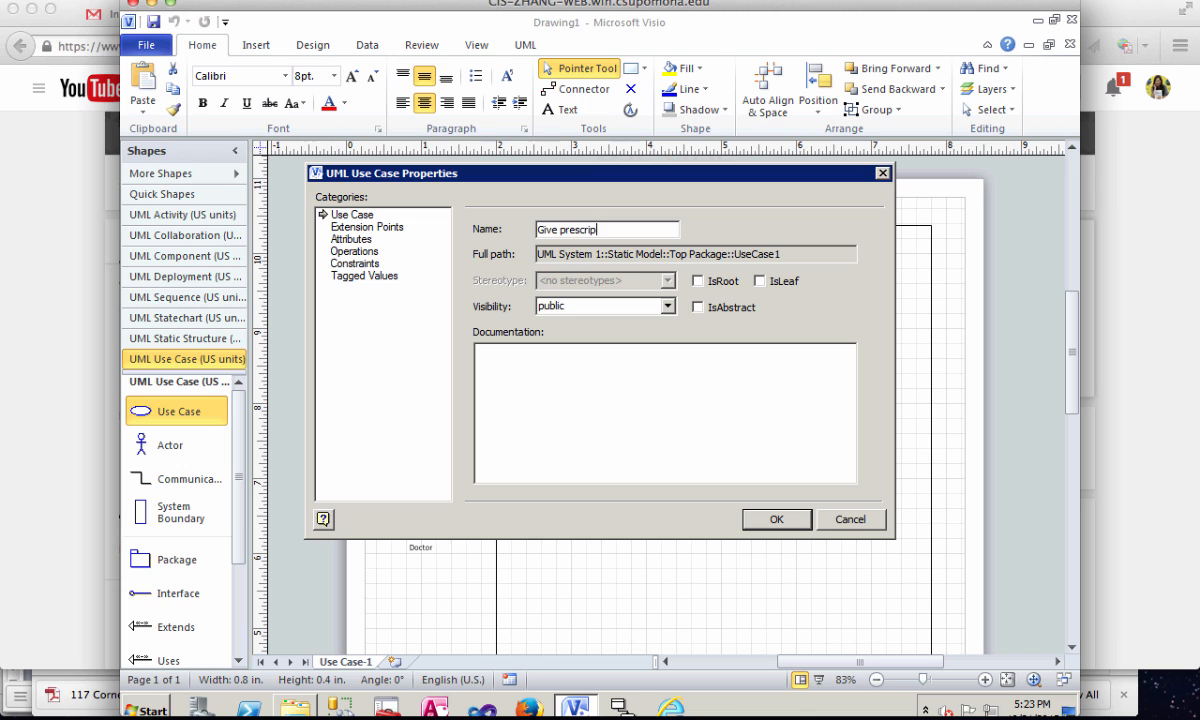
pyautogui.write('tion')
pyautogui.press('Return')
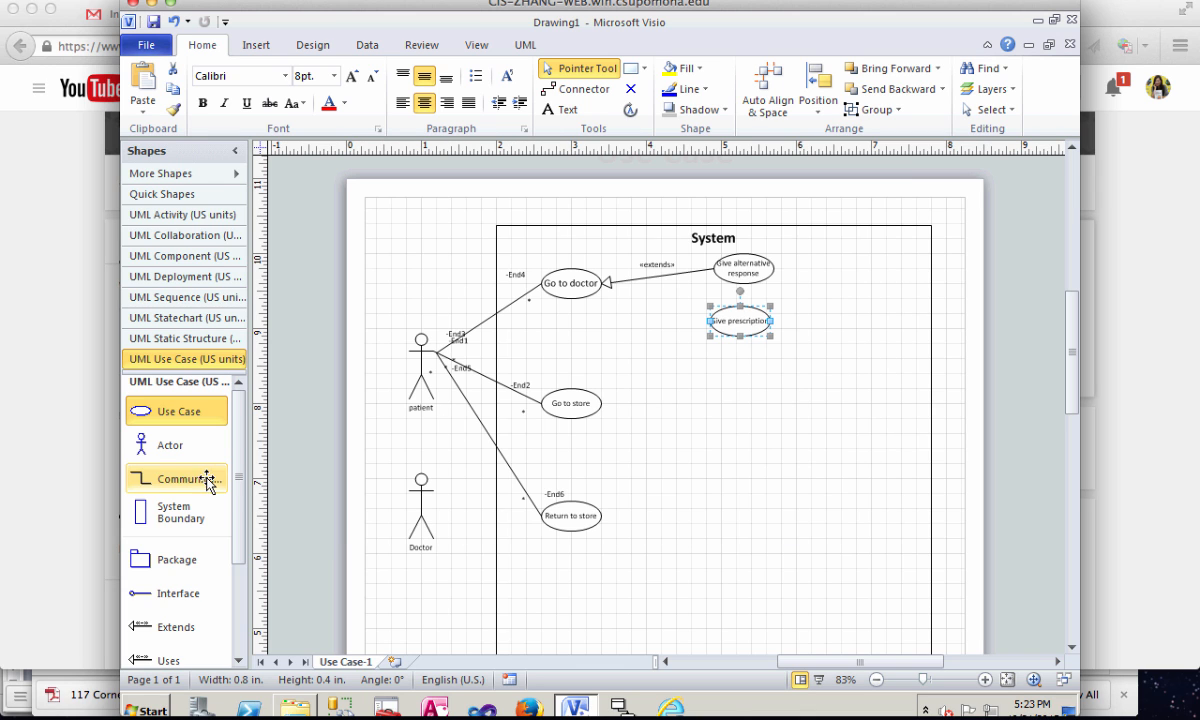
pyautogui.moveTo(168, 626); pyautogui.dragTo(710, 321)
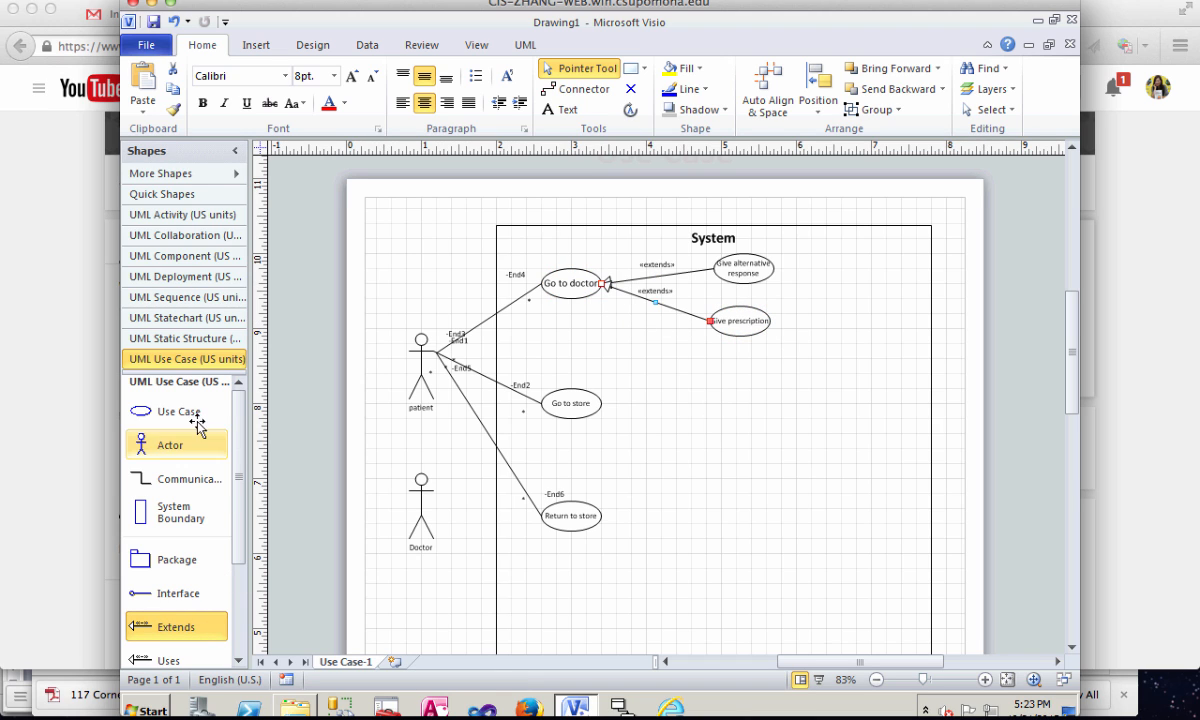
# Add a Use Case below "Give prescription", across from "Go to store", and name it "Place order"
pyautogui.moveTo(197, 425); pyautogui.dragTo(716, 395)
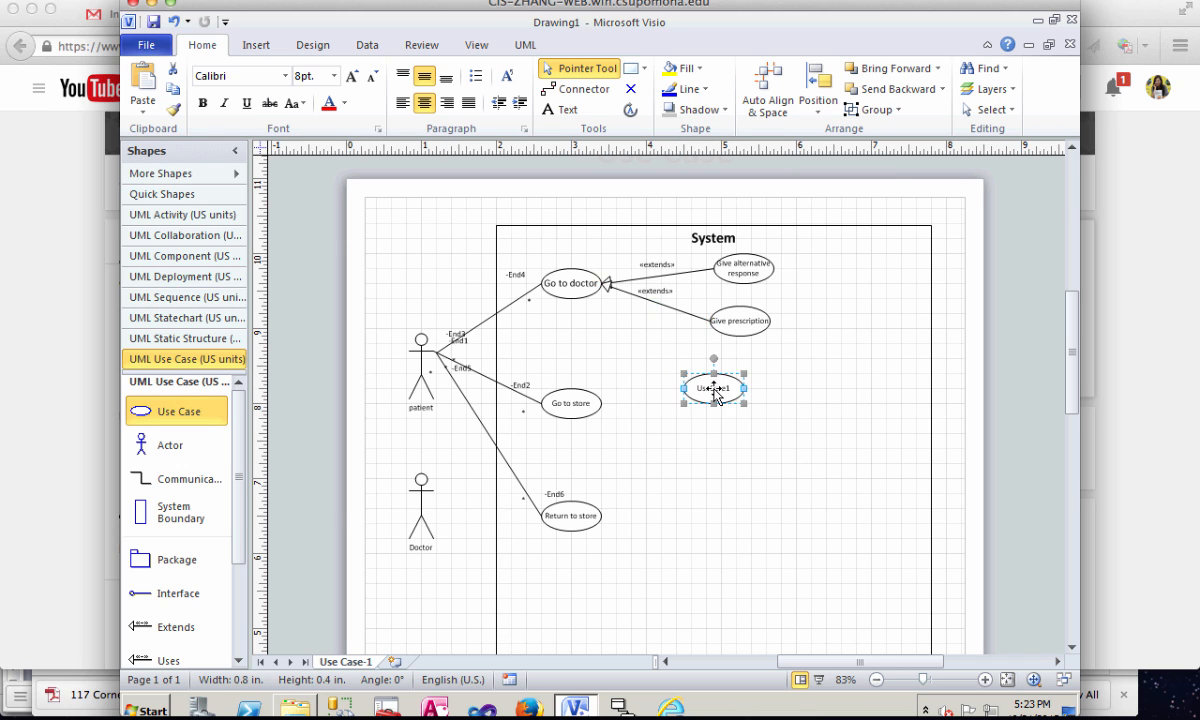
pyautogui.doubleClick(716, 392)
pyautogui.write('Place or')
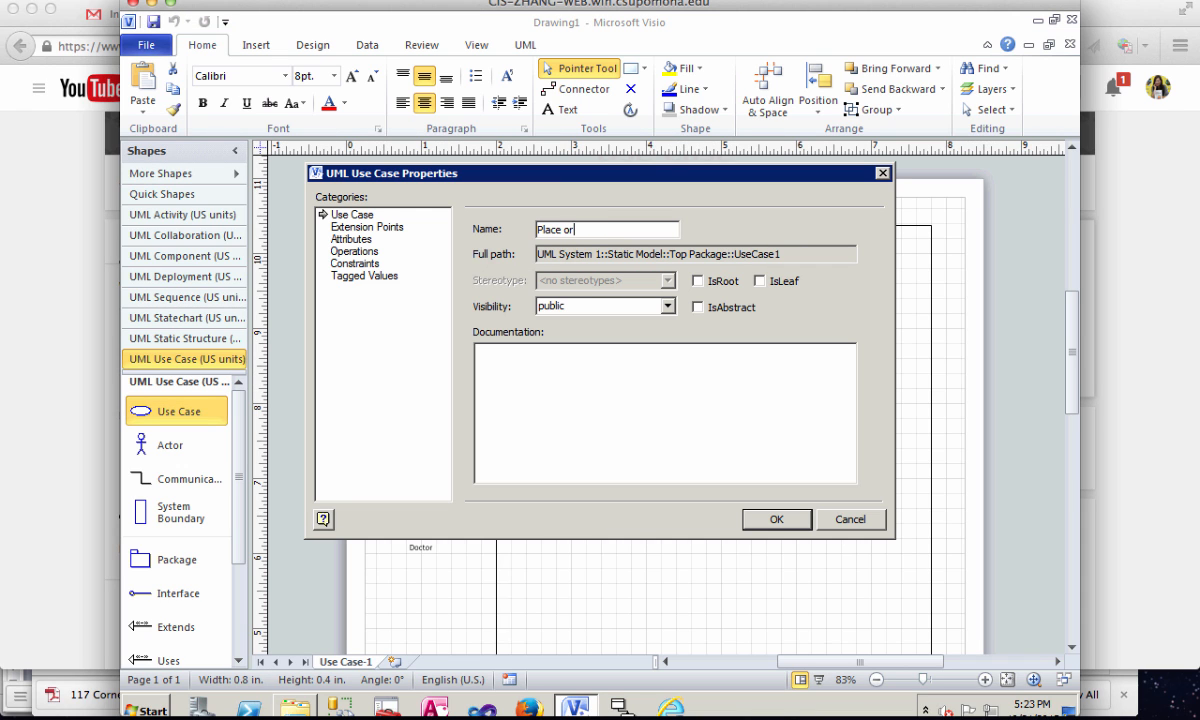
pyautogui.write('der')
pyautogui.press('Return')
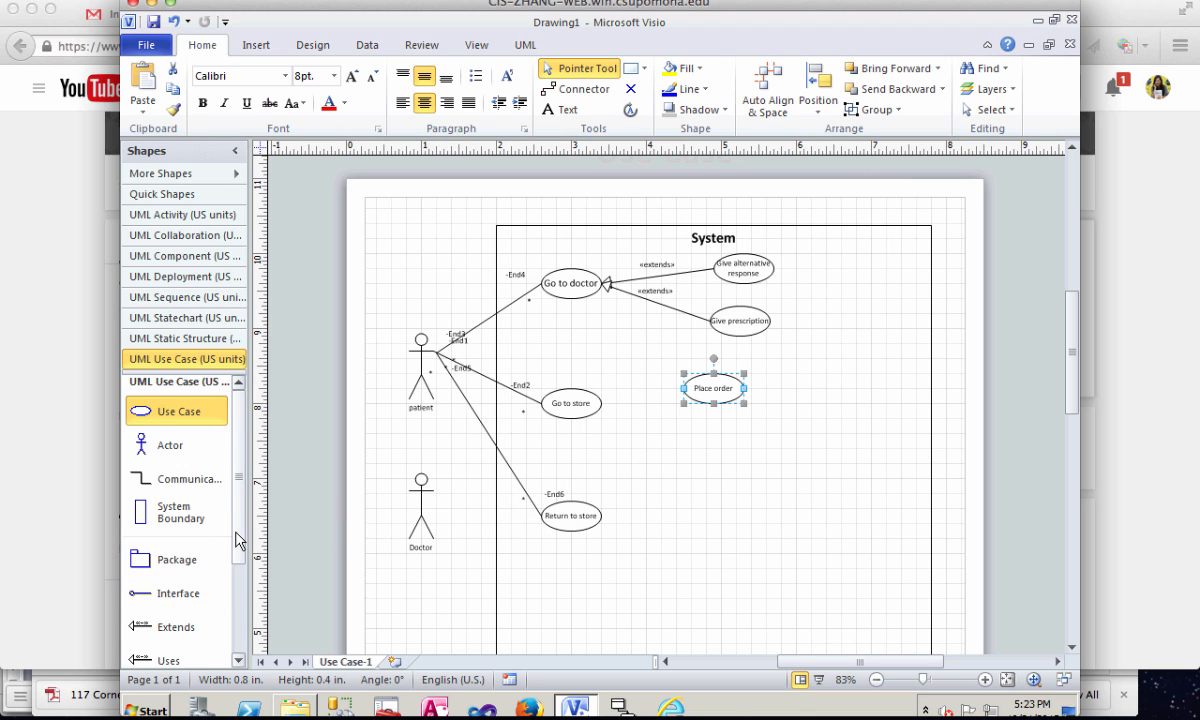
# Link "Go to store" to "Place order" with a Uses connector whose arrowhead is at "Place order"
pyautogui.scroll(-1, 240, 566)
pyautogui.moveTo(140, 617); pyautogui.dragTo(681, 389)
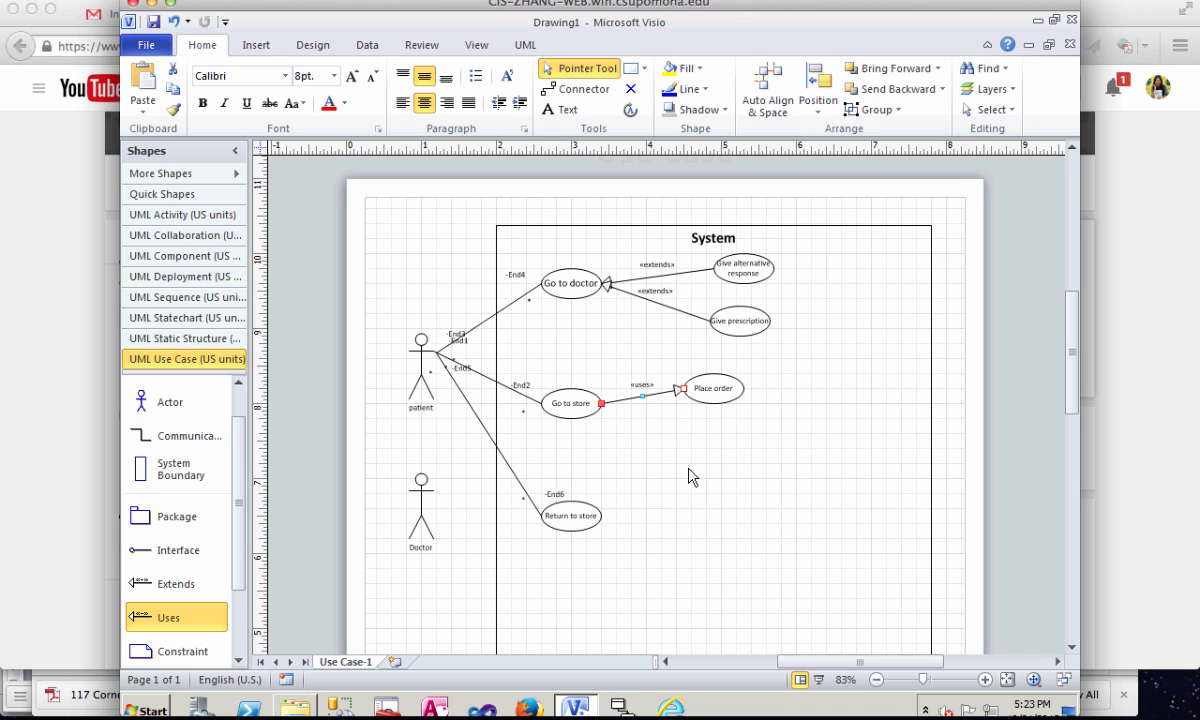
pyautogui.click(690, 477)
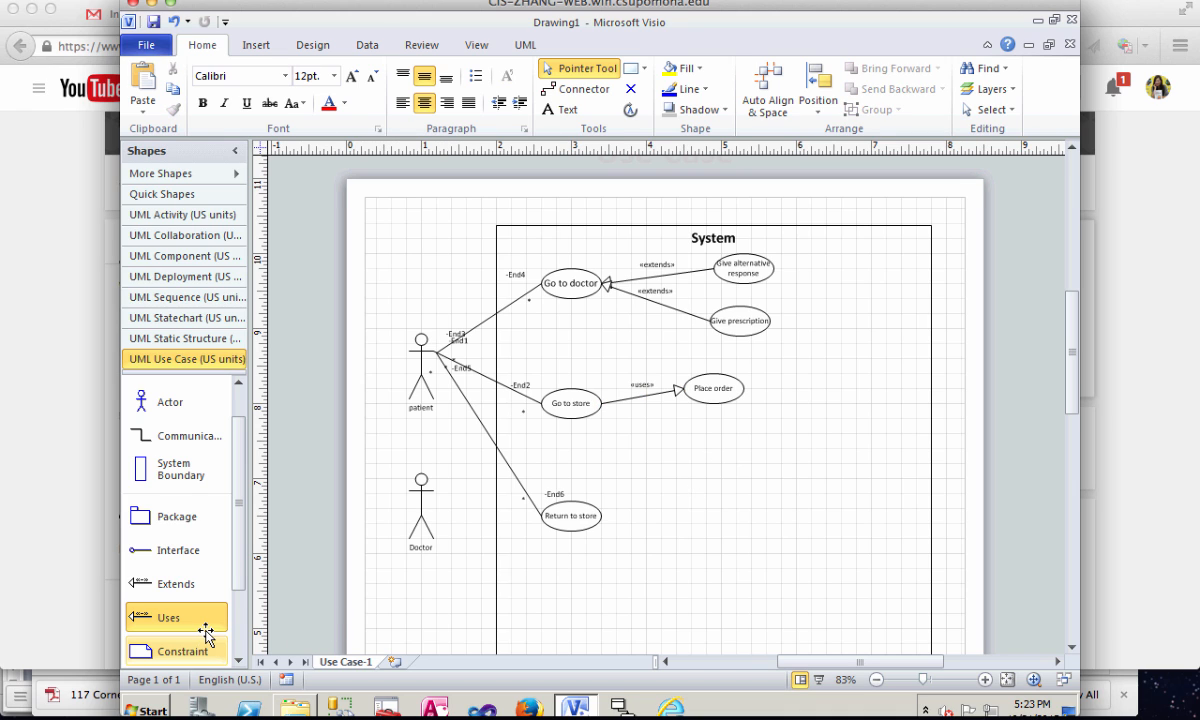
# Add a Use Case below "Place order" inside the boundary and name it "Select frame"
pyautogui.click(238, 382)
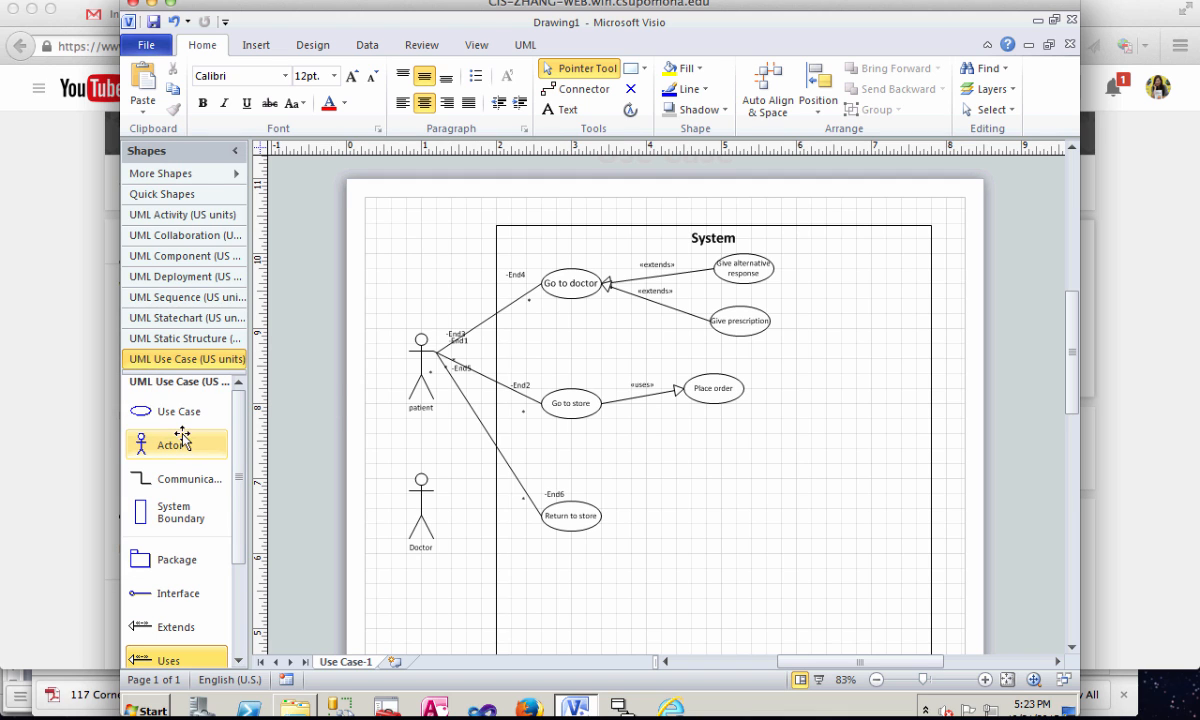
pyautogui.moveTo(160, 413); pyautogui.dragTo(720, 445)
pyautogui.doubleClick(720, 443)
pyautogui.write('Select')
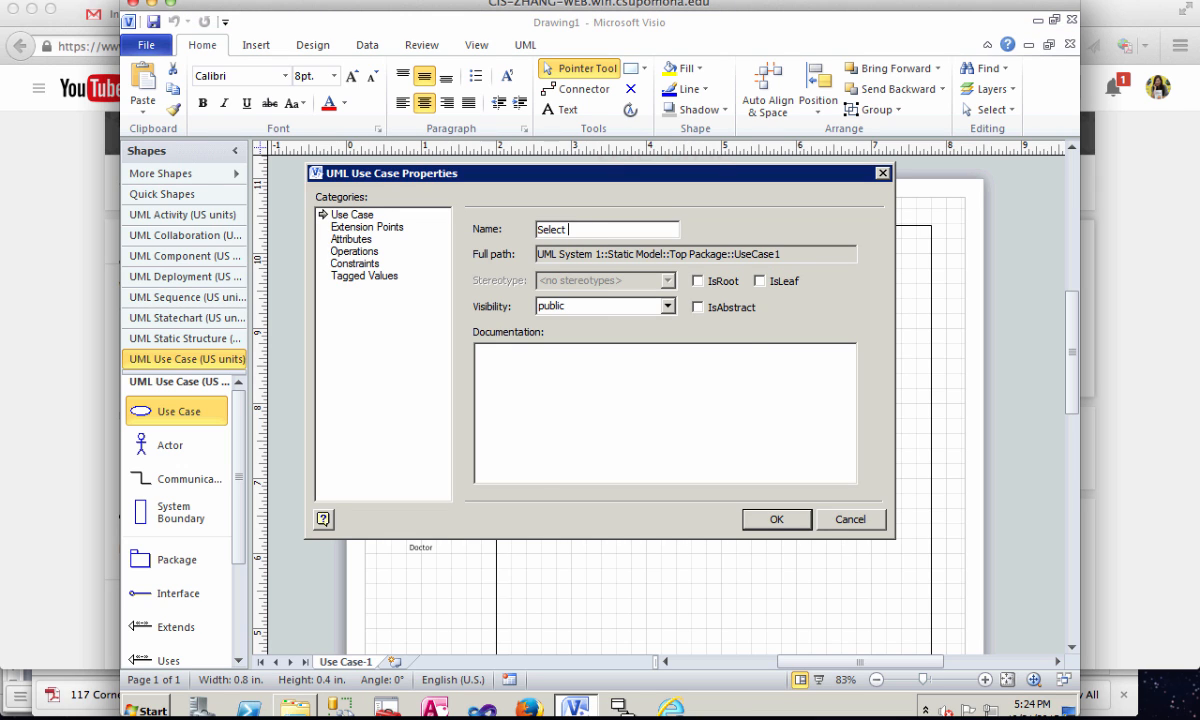
pyautogui.write(' frame')
pyautogui.press('Return')
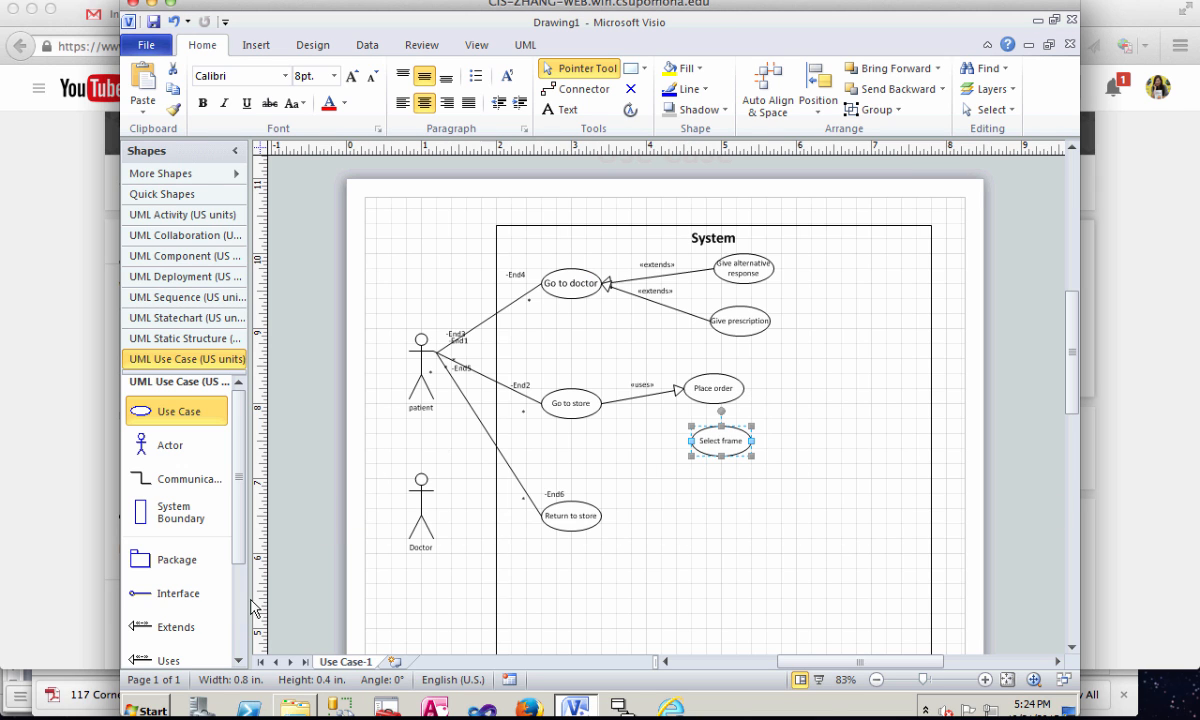